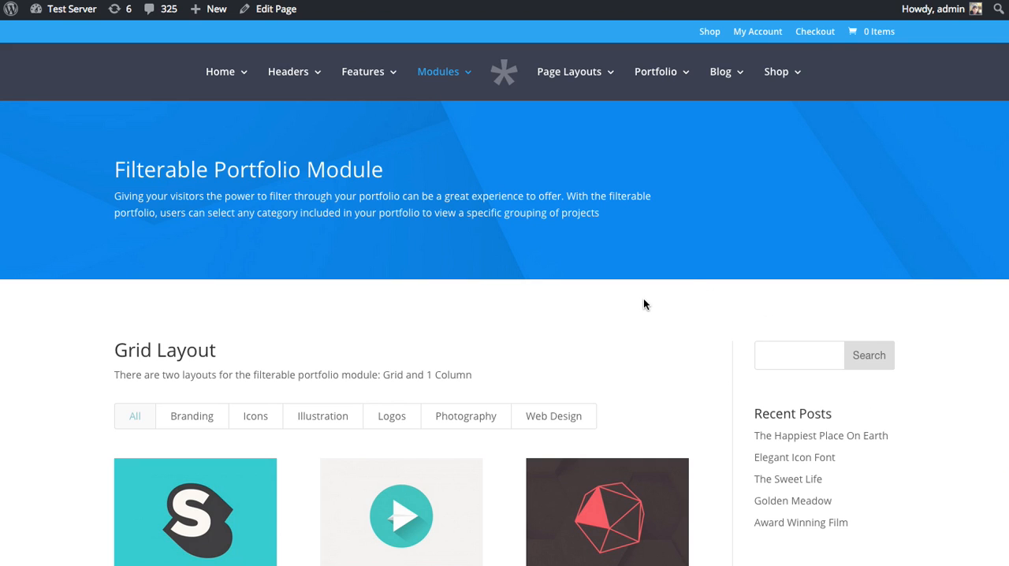
Filter the Grid Layout portfolio by Branding, Icons, Illustration, Logos and Photography, finishing with All
scroll(657, 307, down, 5)
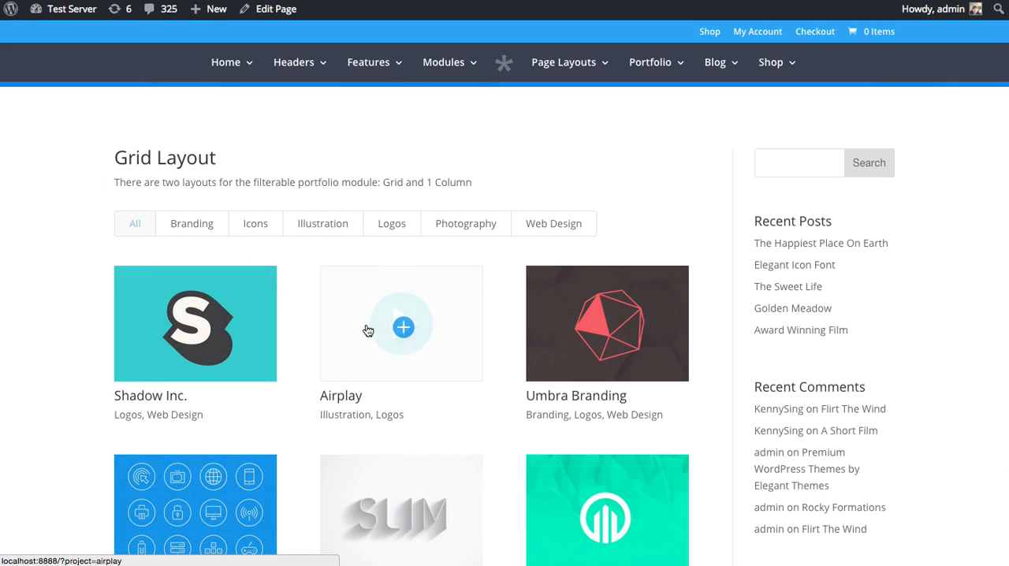
click(178, 225)
click(273, 233)
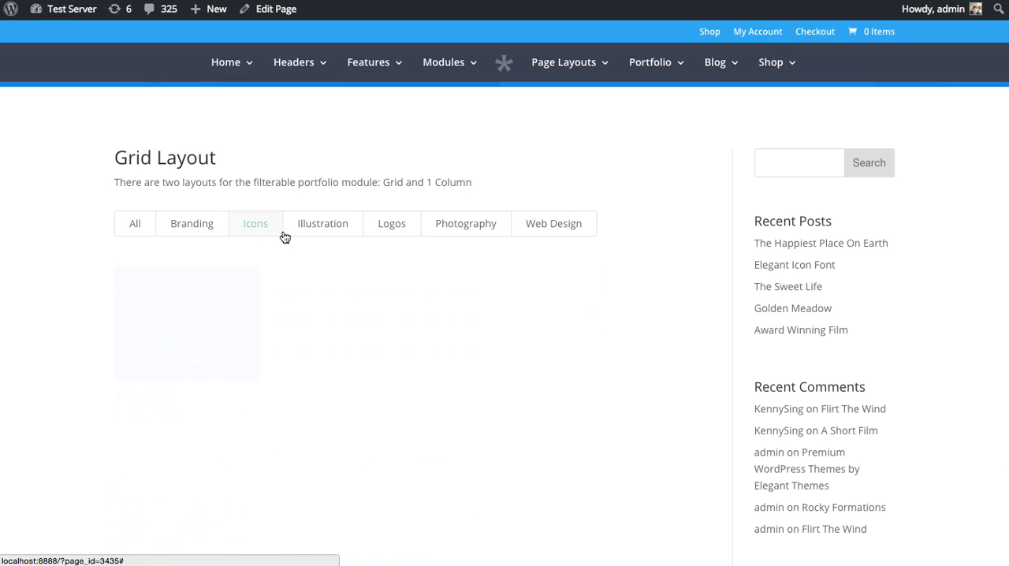
click(319, 229)
click(391, 226)
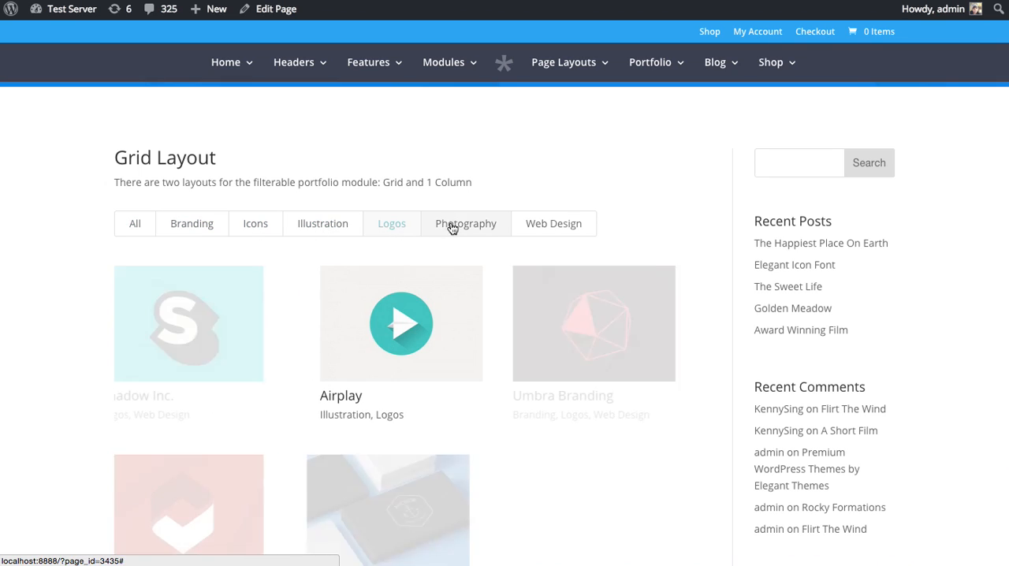
click(456, 228)
click(134, 227)
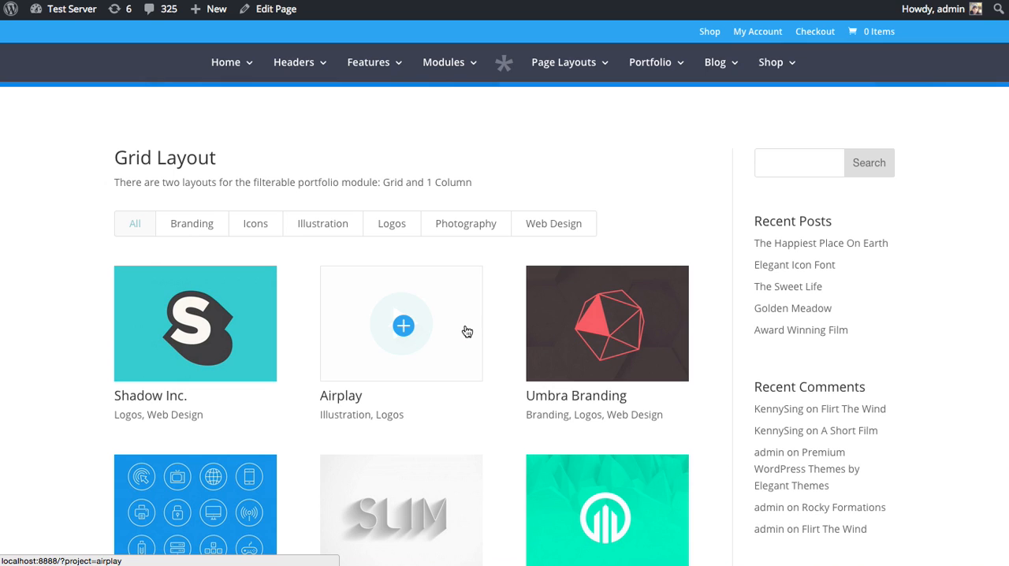
Filter the 1 Column Layout portfolio by Branding, Illustration, Logos and Photography, and look over the filtered projects
scroll(334, 316, down, 5)
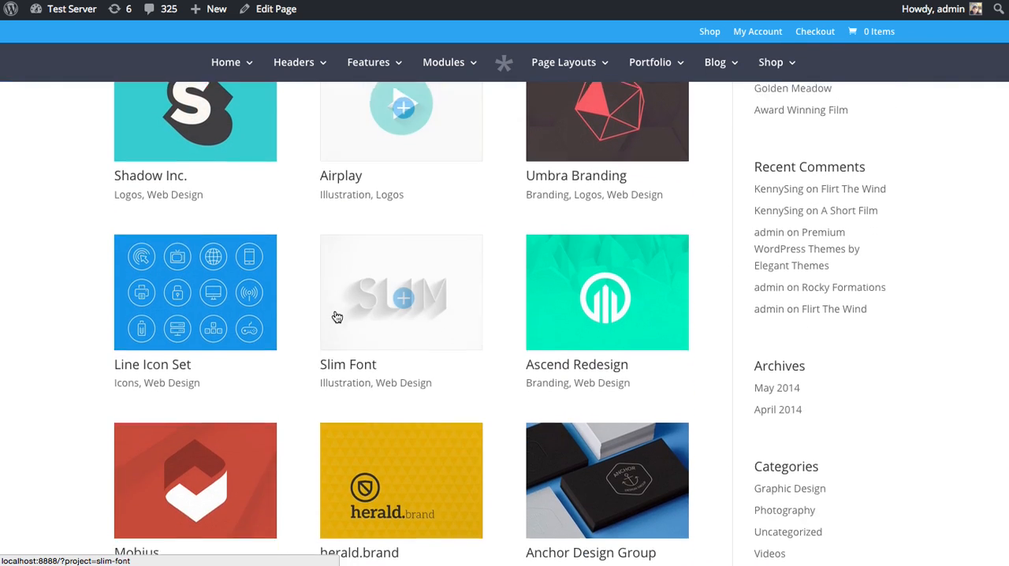
scroll(334, 316, down, 6)
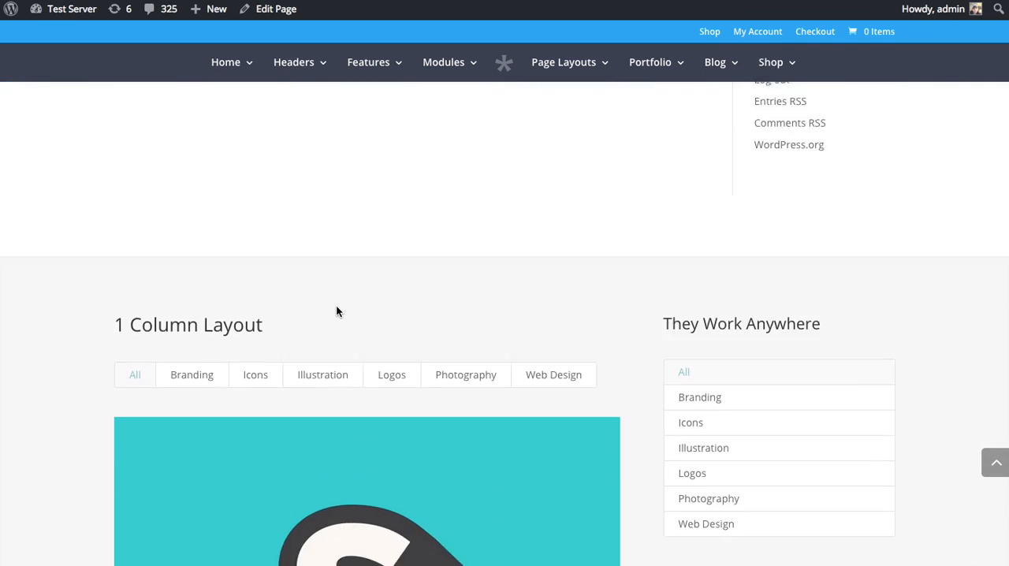
scroll(370, 391, down, 2)
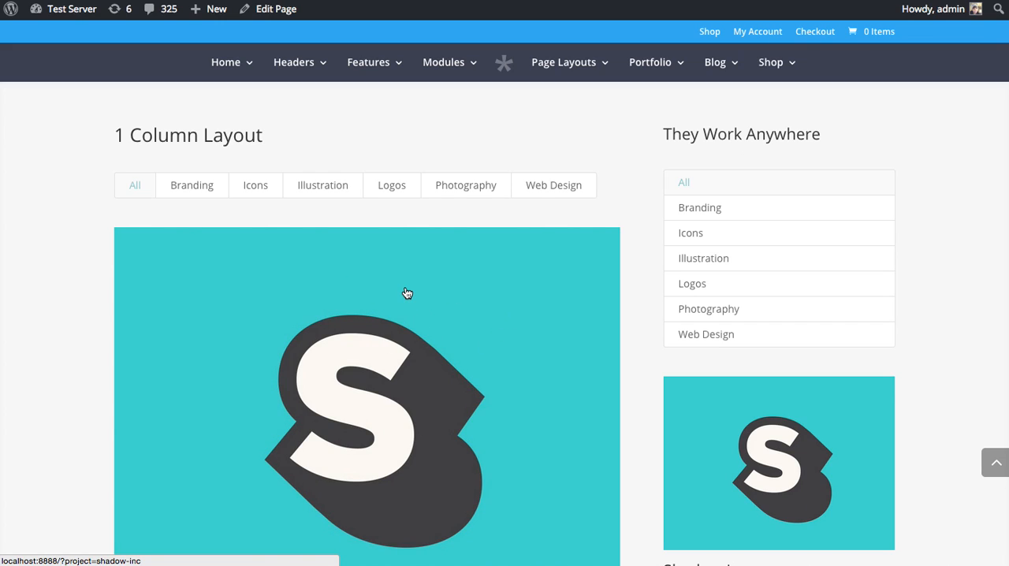
click(218, 193)
click(317, 191)
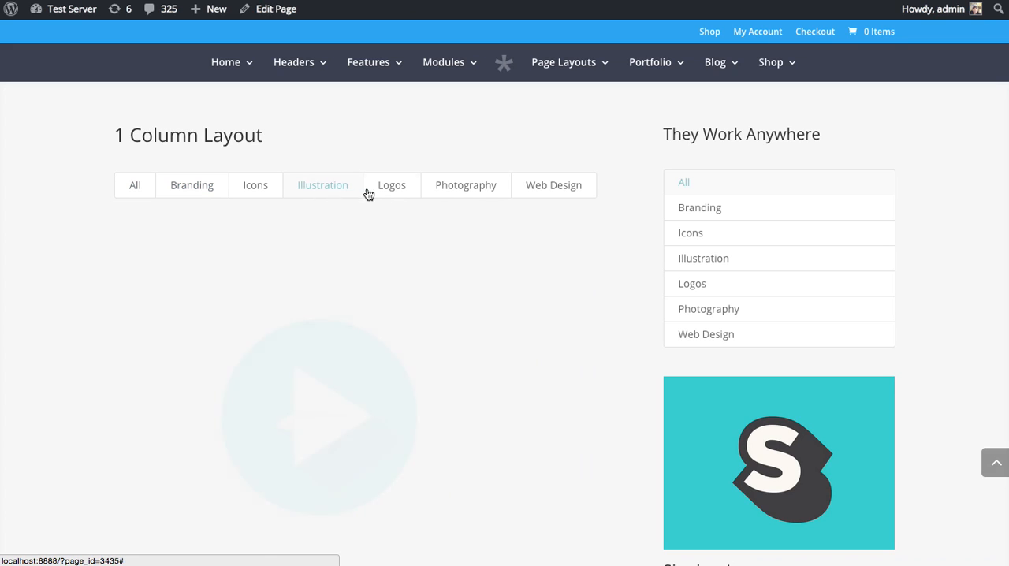
click(389, 190)
click(460, 191)
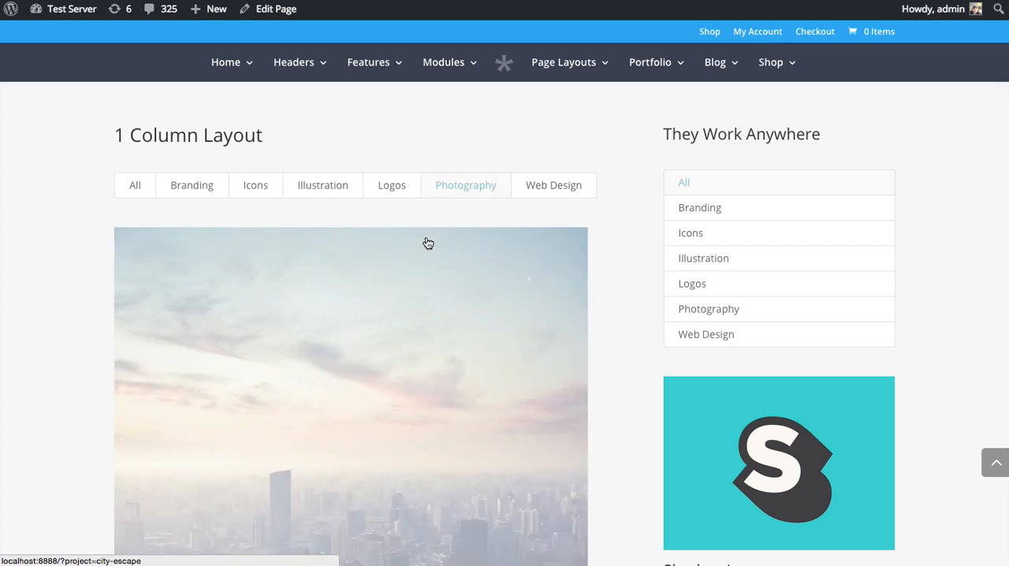
scroll(418, 250, down, 14)
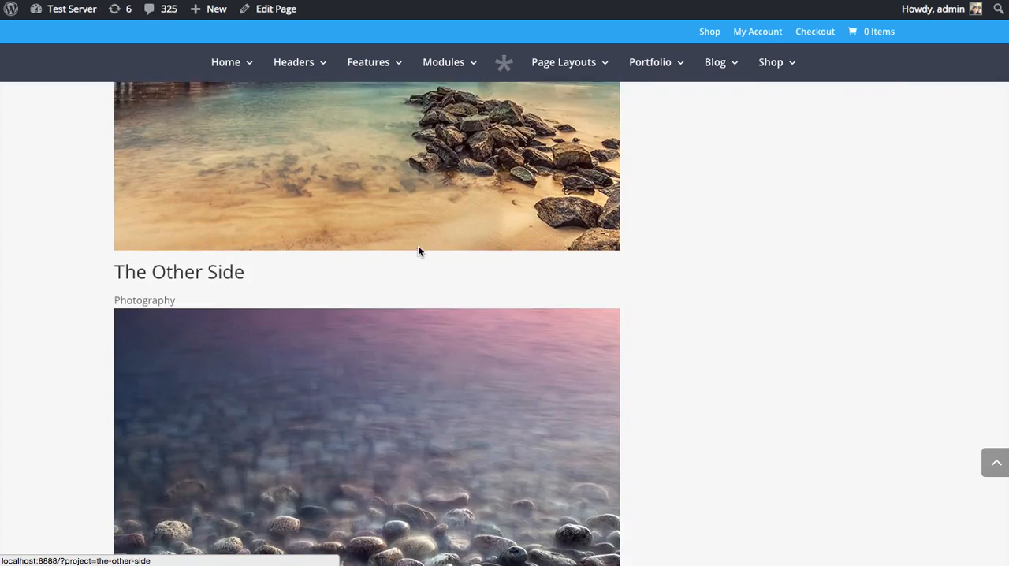
scroll(418, 252, up, 10)
scroll(418, 252, up, 5)
scroll(477, 279, down, 1)
Filter the They Work Anywhere portfolio by Illustration, Icons and Branding
click(731, 250)
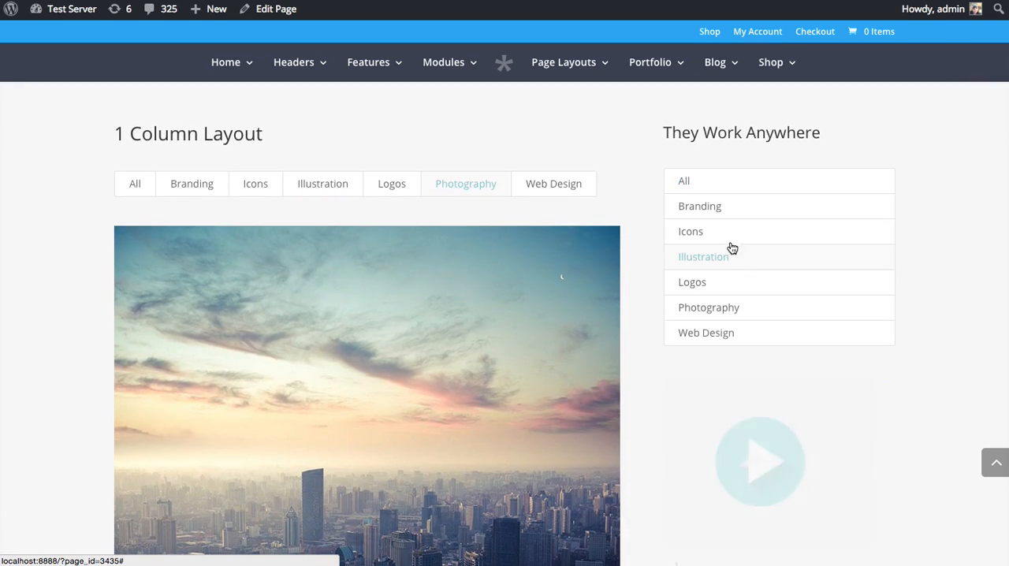
click(729, 240)
click(726, 213)
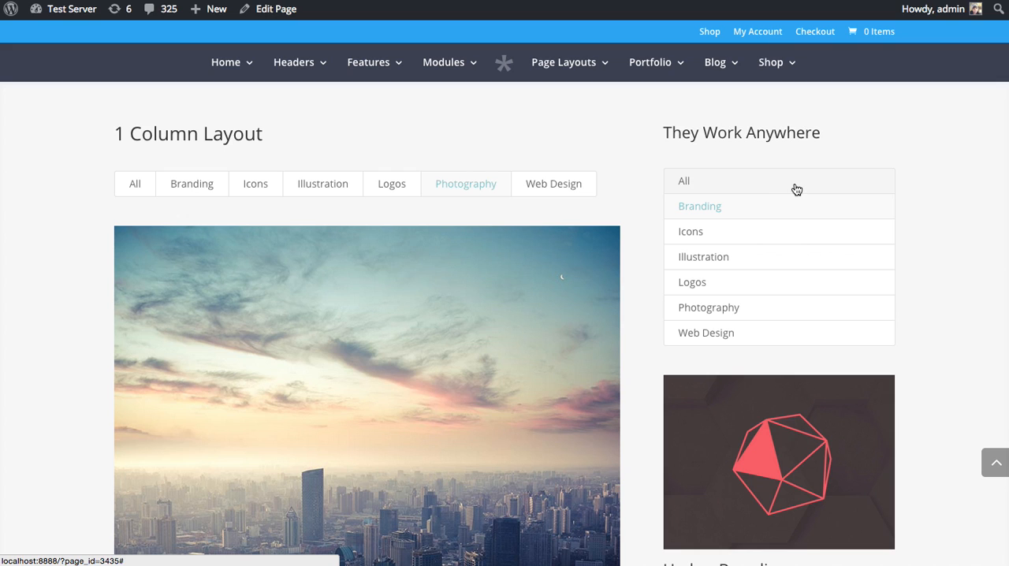
scroll(379, 228, up, 10)
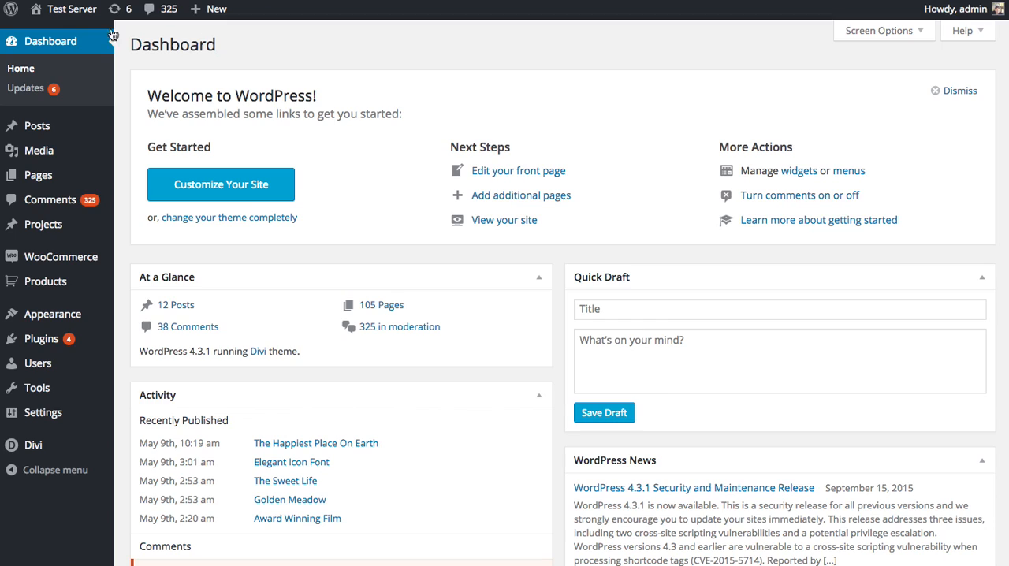
Open the Shadow Inc. project from the projects list and review its content, categories, tags and featured image
mouse_move(49, 238)
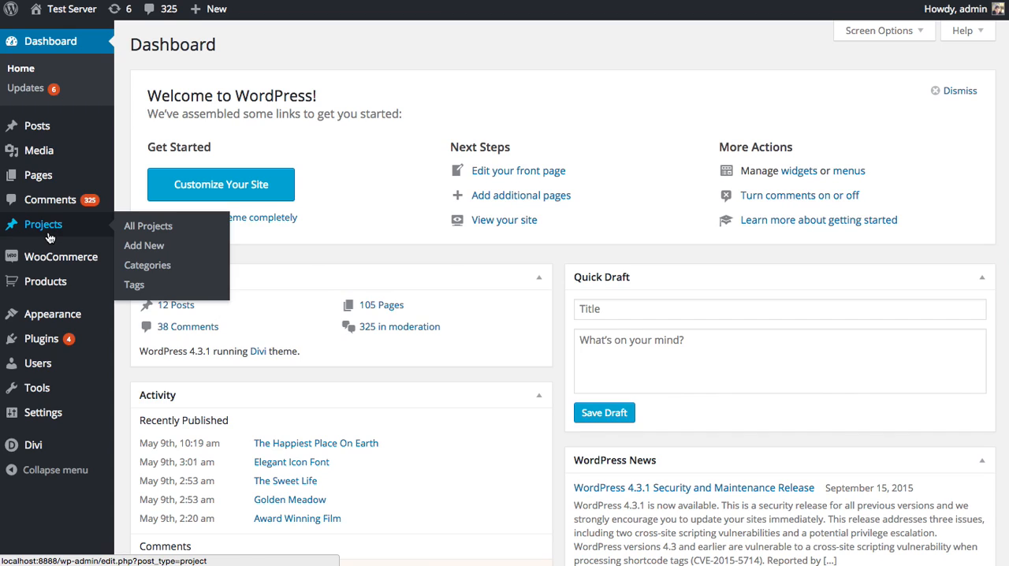
click(144, 227)
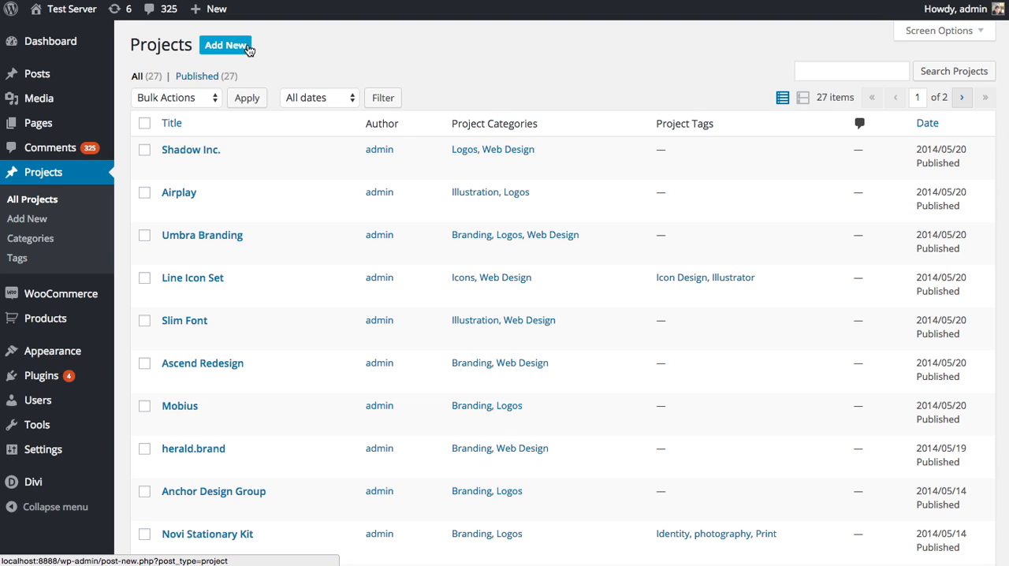
click(171, 168)
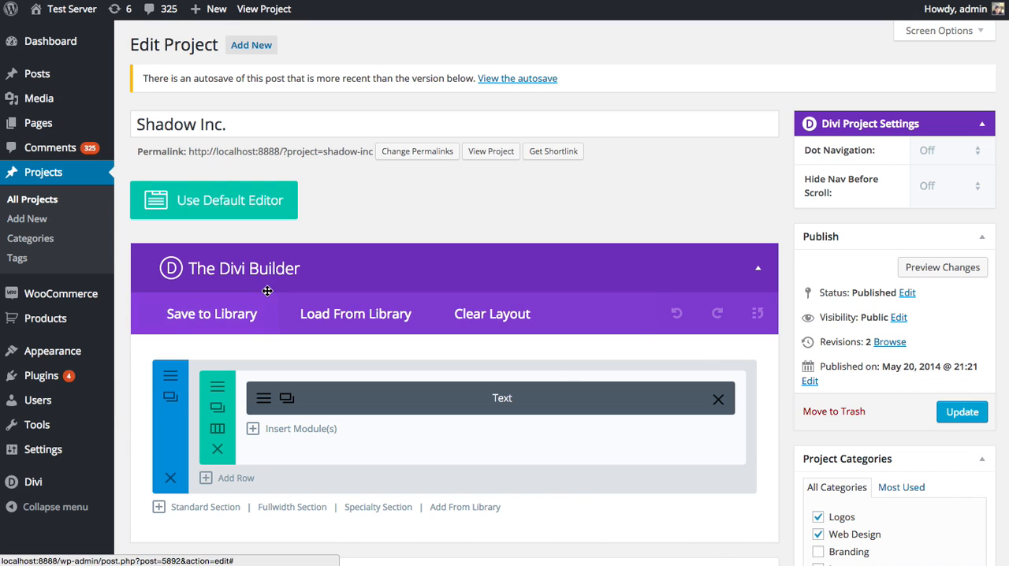
scroll(682, 209, down, 10)
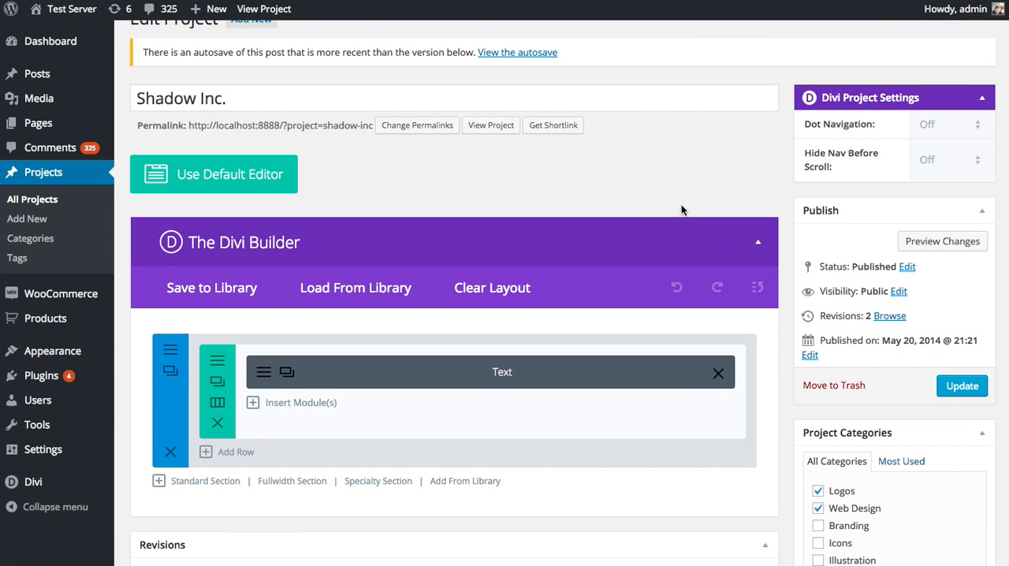
scroll(681, 208, down, 2)
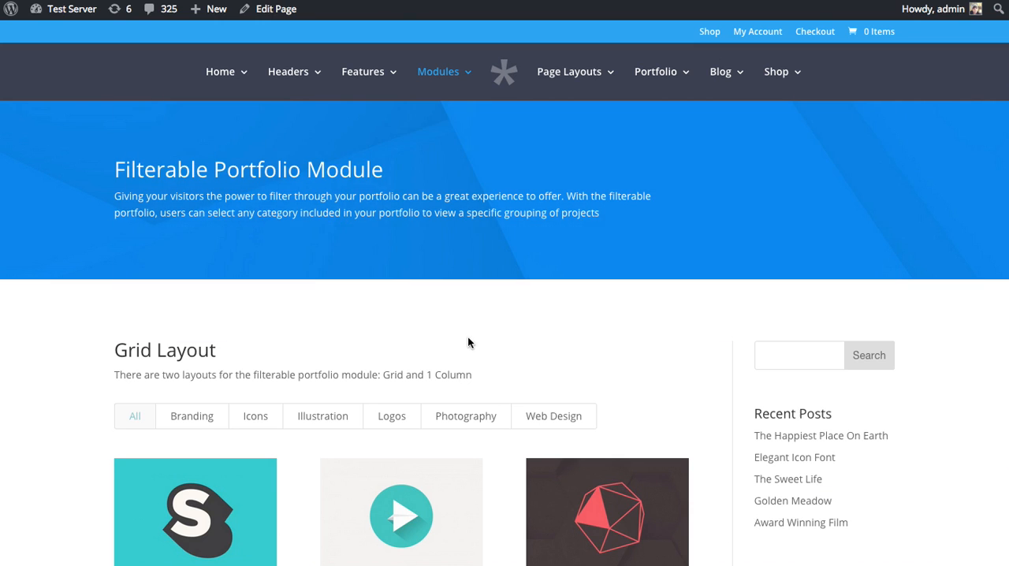
scroll(468, 342, down, 3)
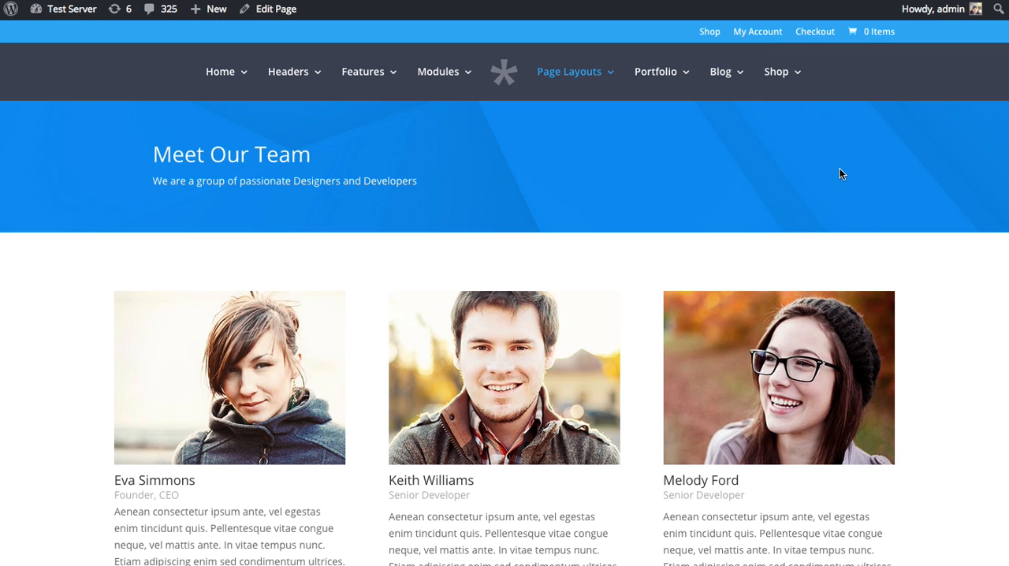
Look through the Meet Our Team page and open it for editing
scroll(831, 168, down, 7)
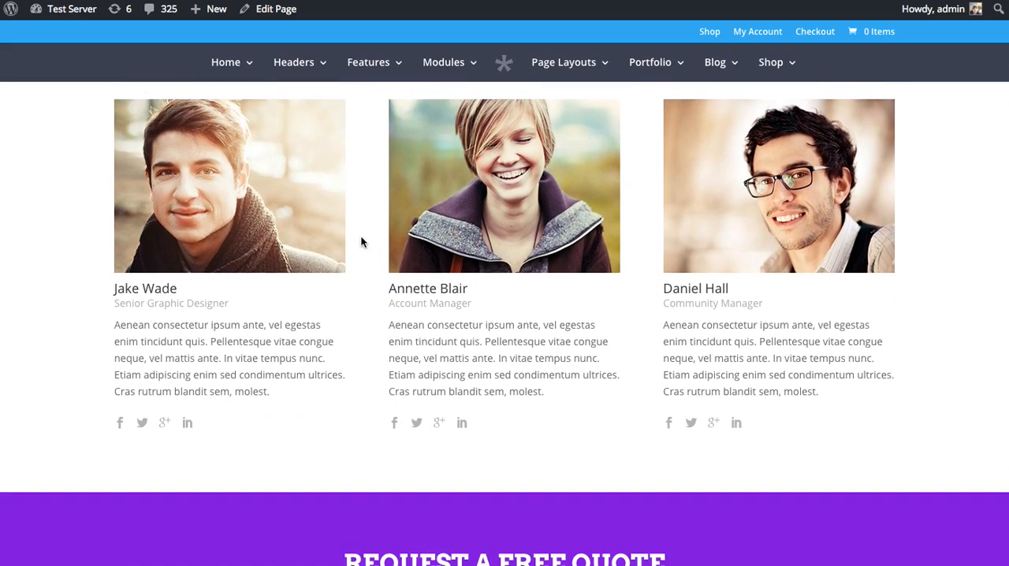
scroll(348, 245, down, 5)
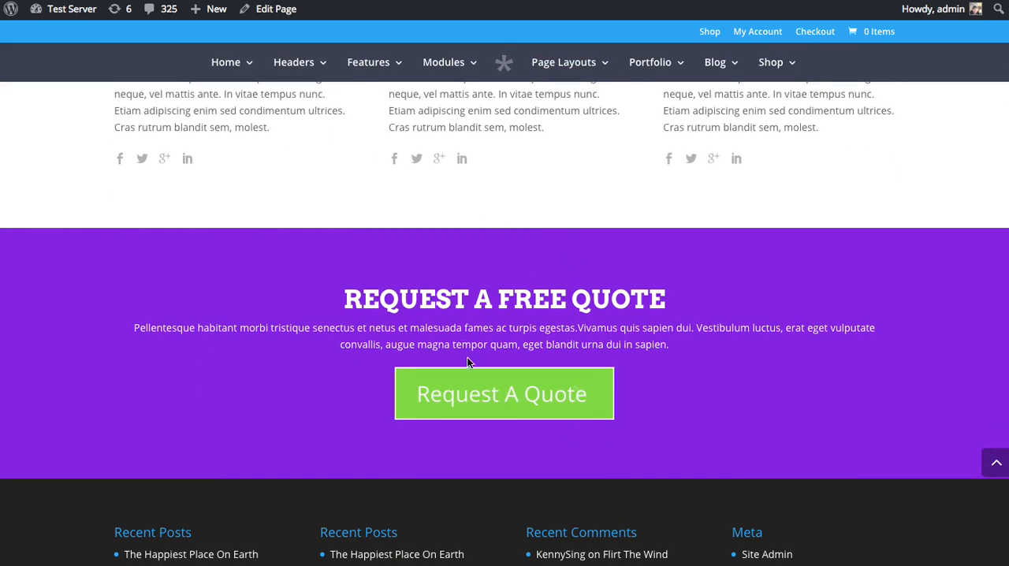
scroll(374, 125, up, 3)
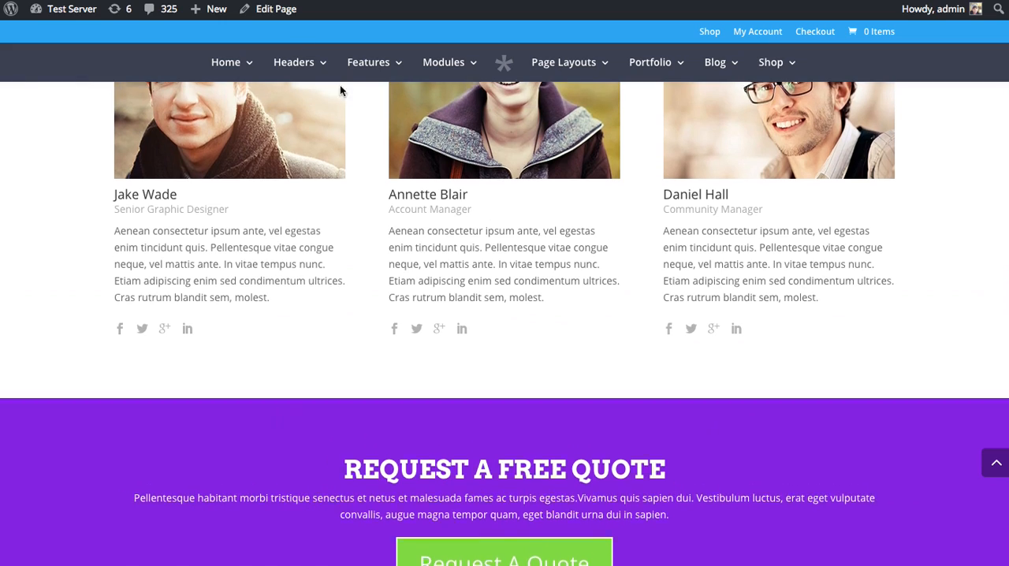
click(267, 9)
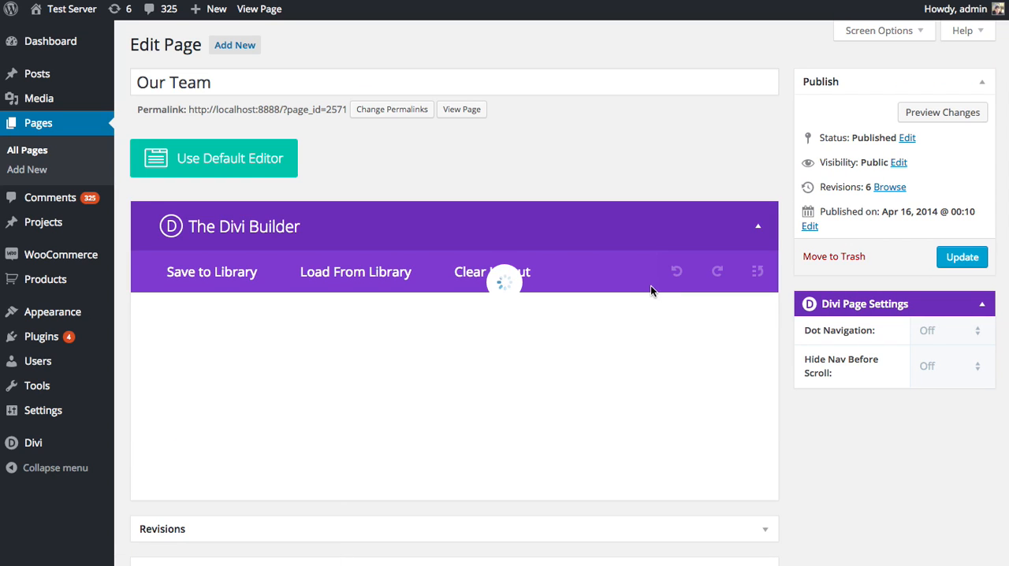
Add a single-column row below the two Team Member rows and insert a Filterable Portfolio module into it
scroll(685, 292, down, 5)
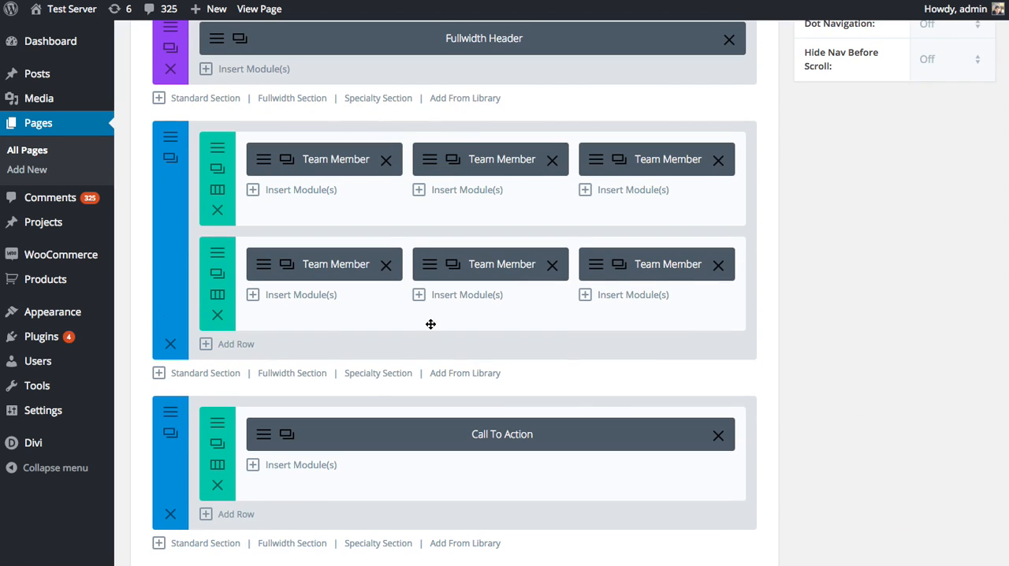
click(236, 344)
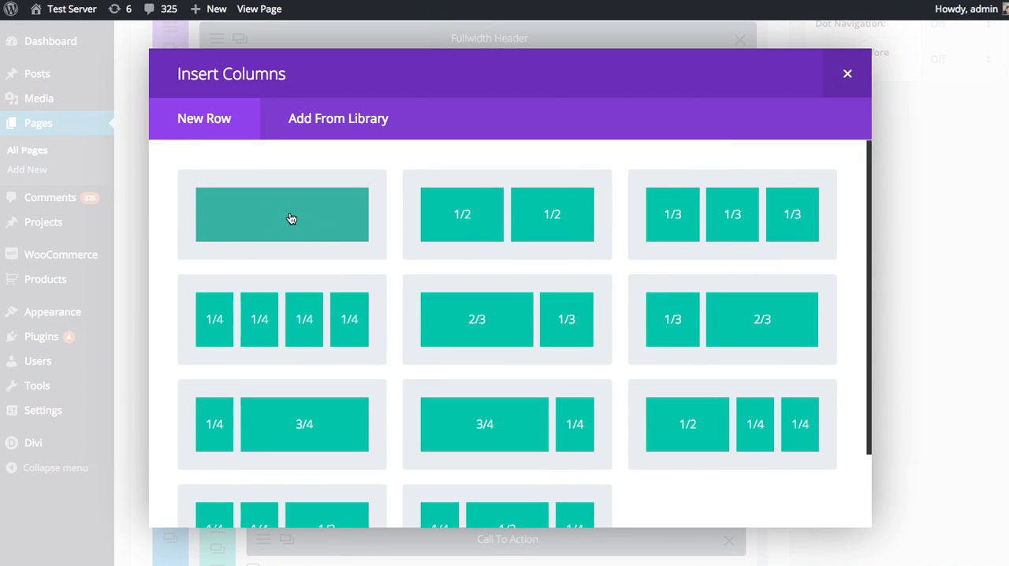
click(306, 222)
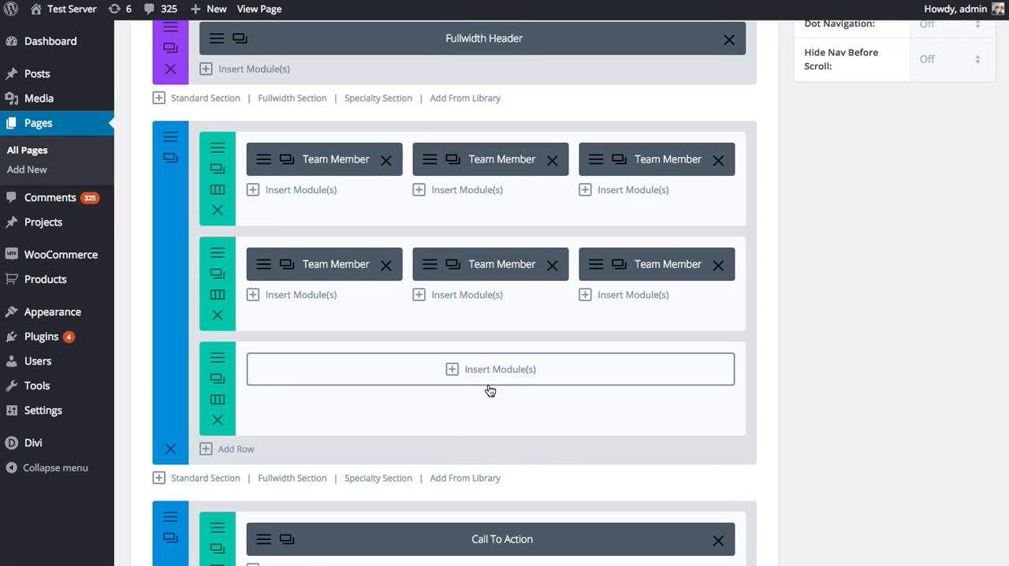
click(522, 369)
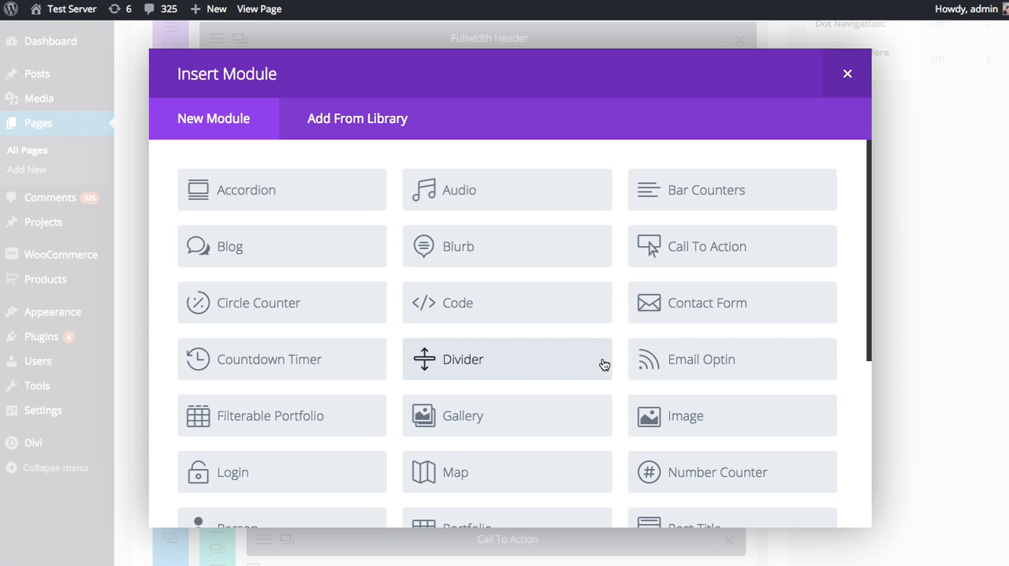
click(287, 416)
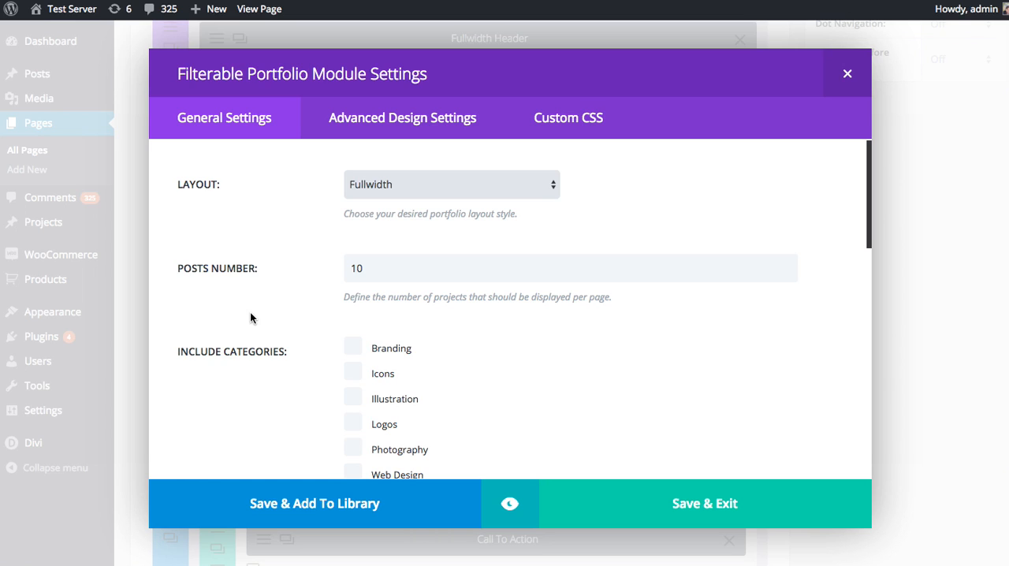
Examine the advanced design settings and the custom CSS fields of the Filterable Portfolio module
click(426, 119)
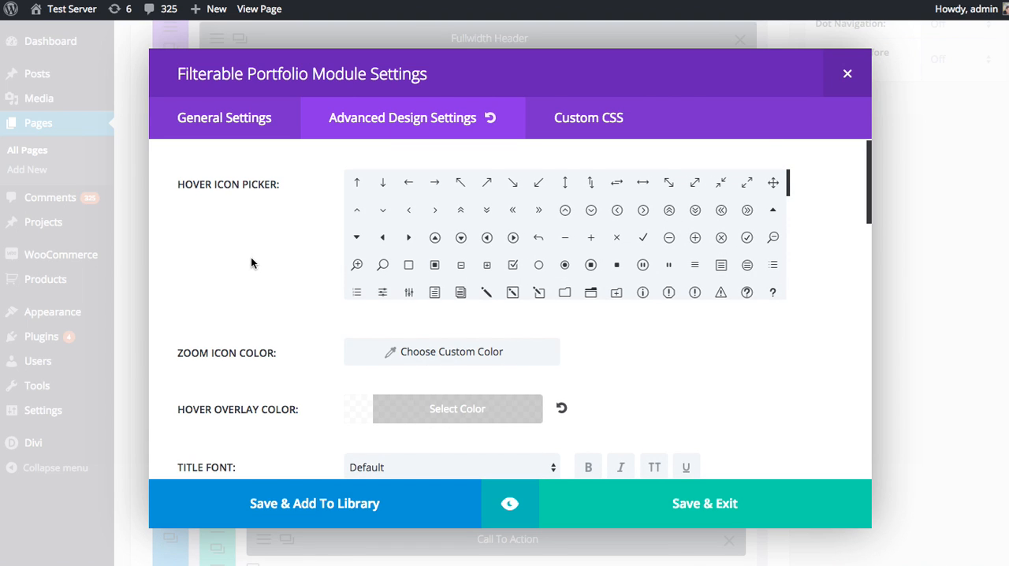
scroll(251, 263, down, 4)
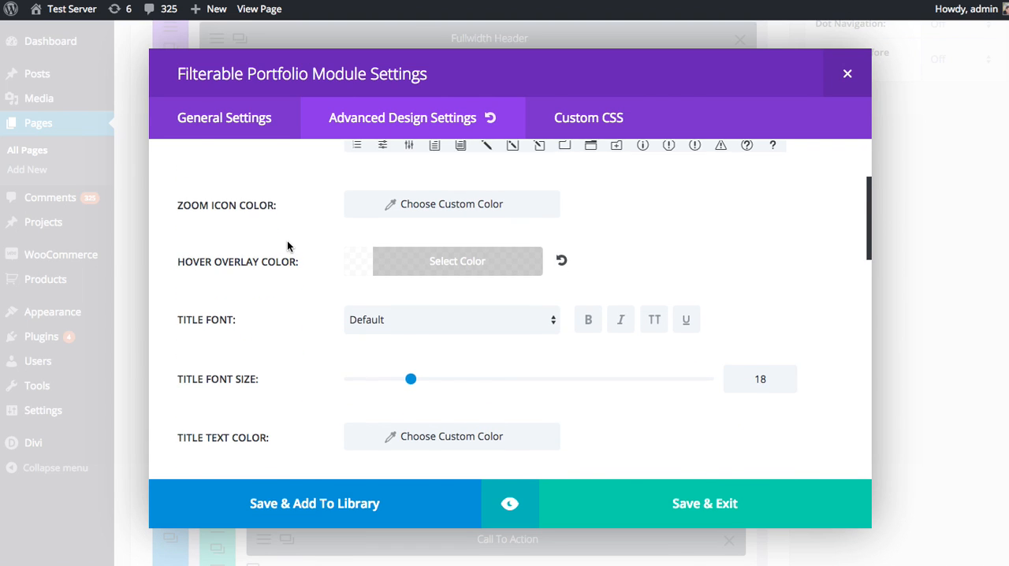
scroll(287, 246, down, 1)
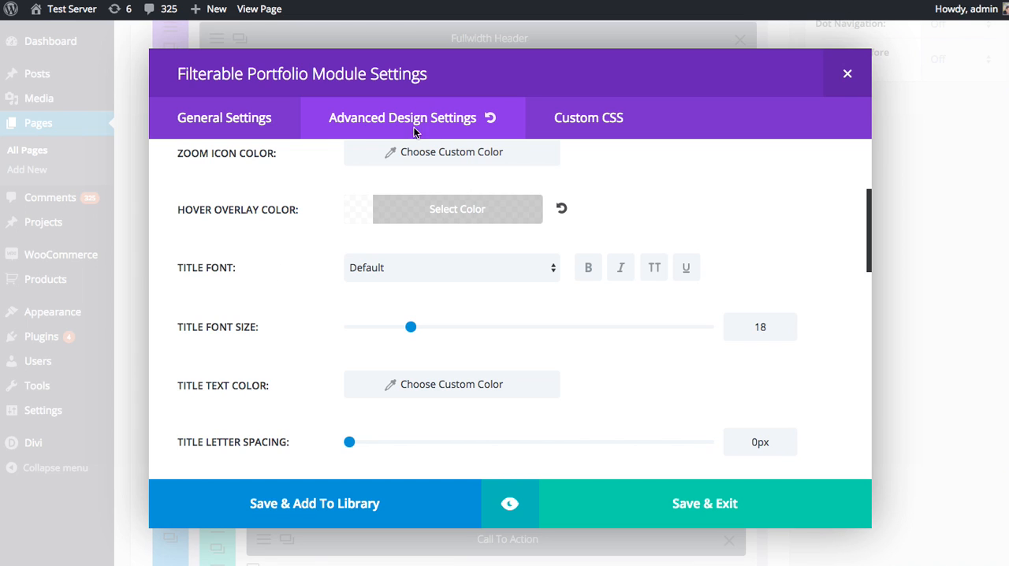
click(591, 118)
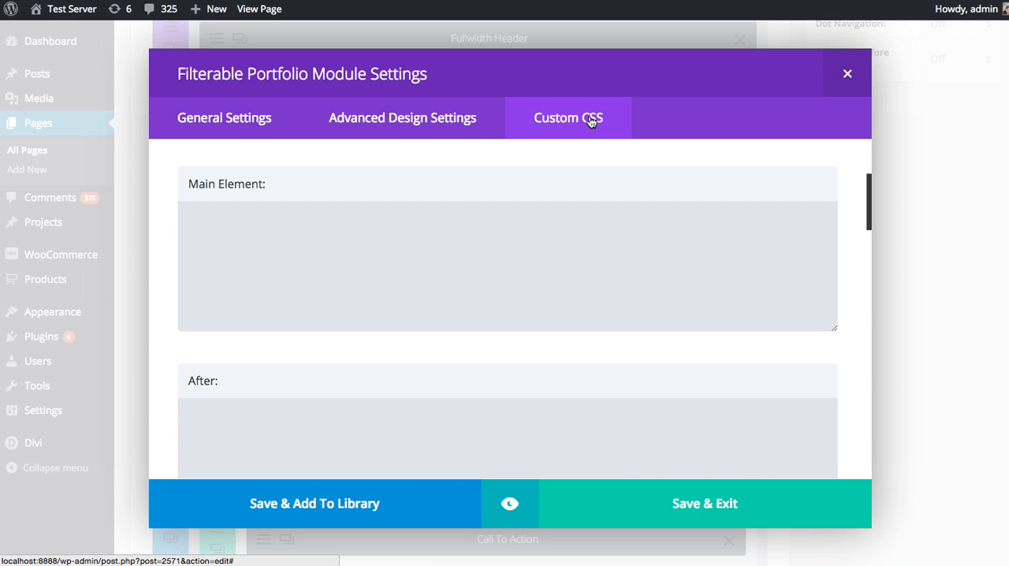
click(492, 285)
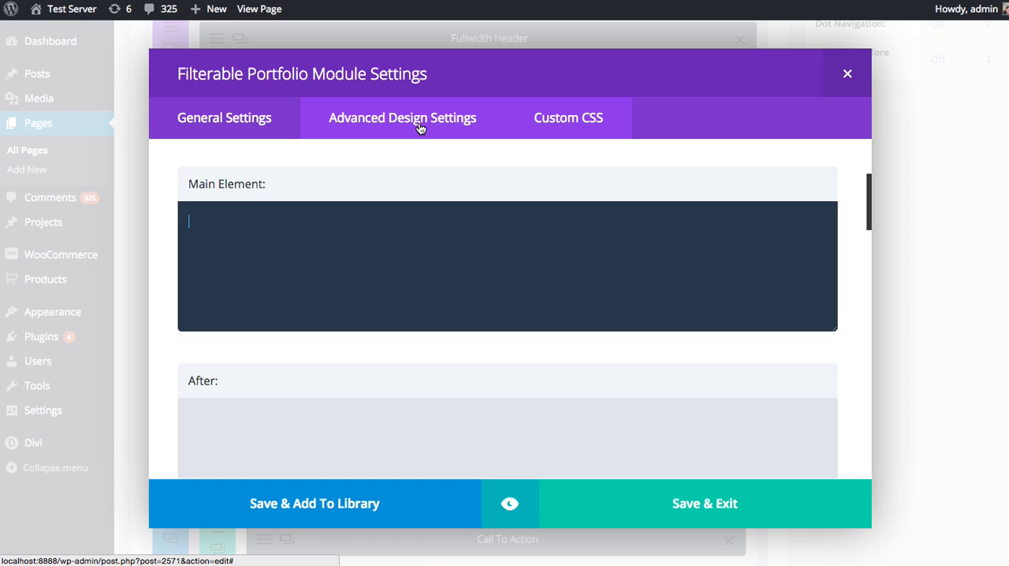
Set the Filterable Portfolio module's layout to Grid and its posts number to 8
click(263, 130)
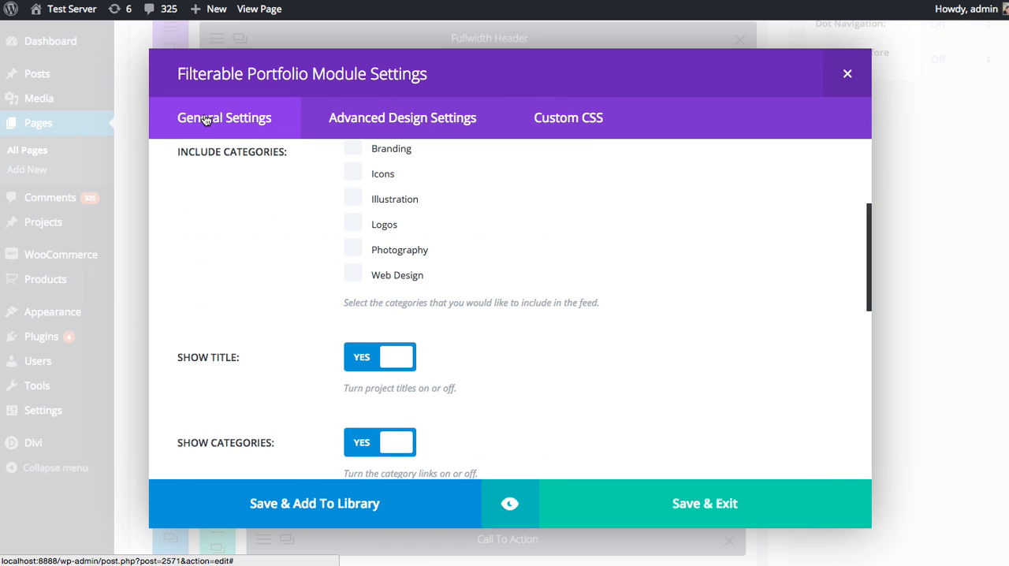
scroll(245, 275, up, 5)
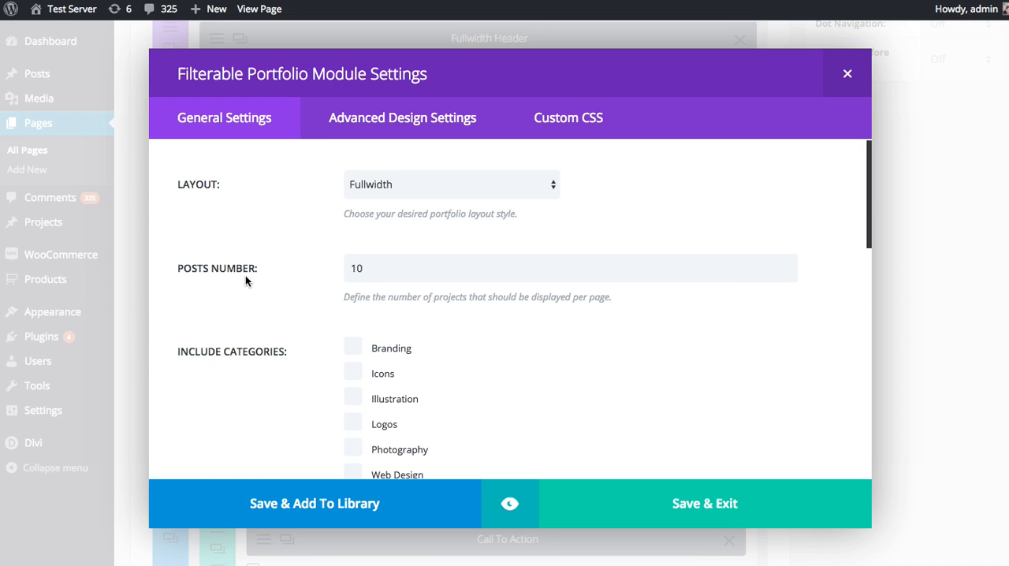
click(408, 185)
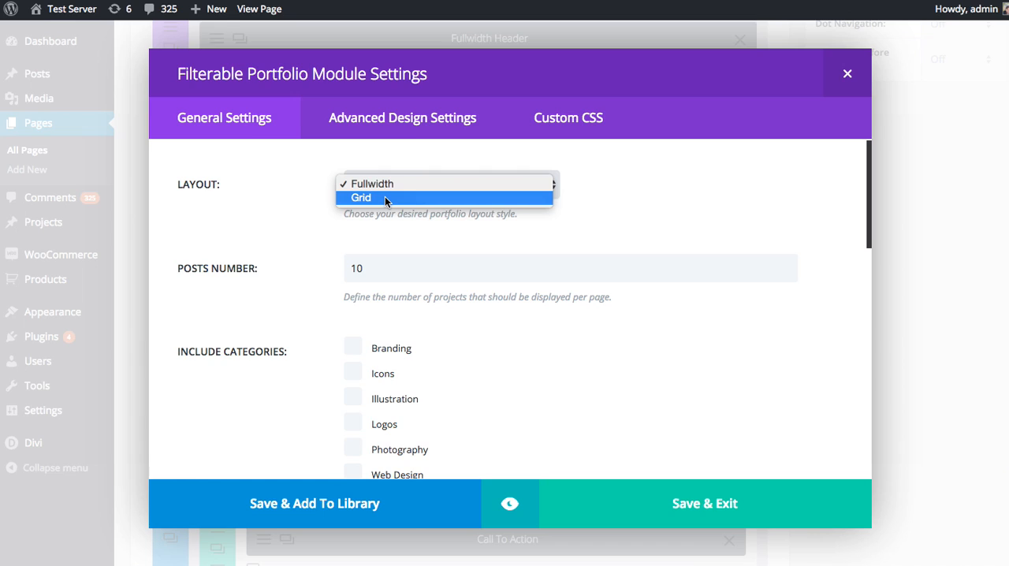
click(384, 198)
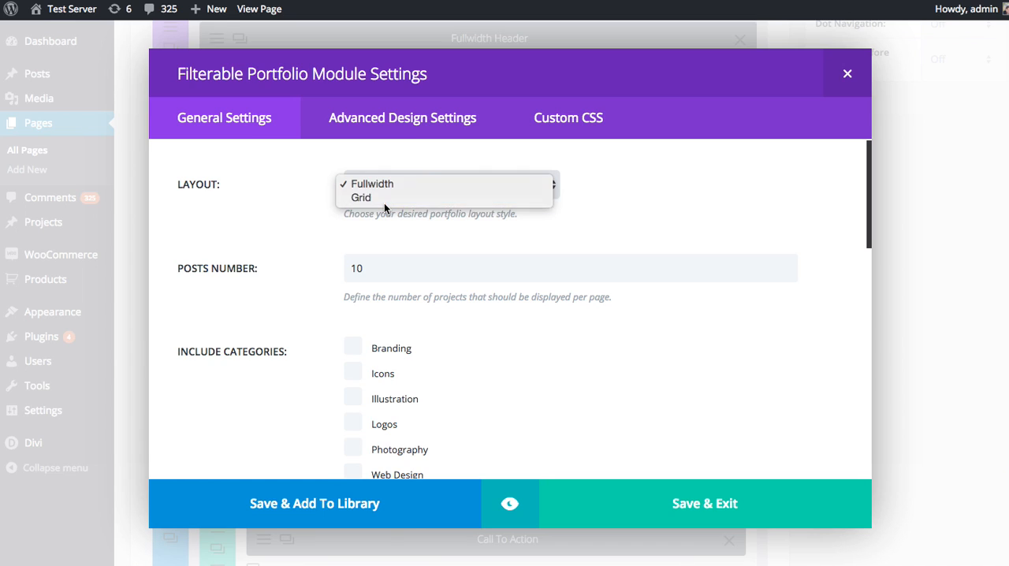
scroll(247, 294, down, 1)
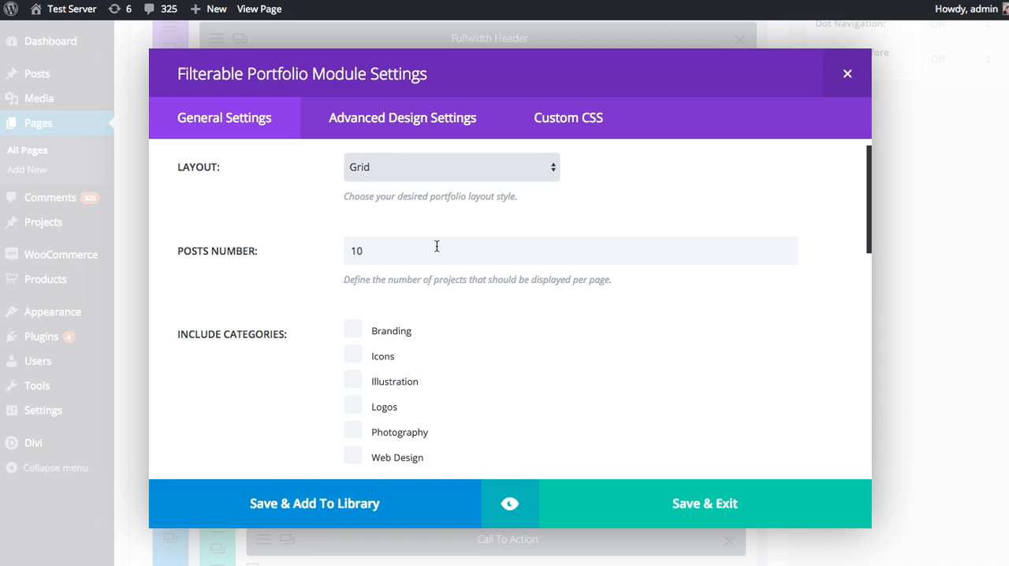
drag(436, 249, 336, 239)
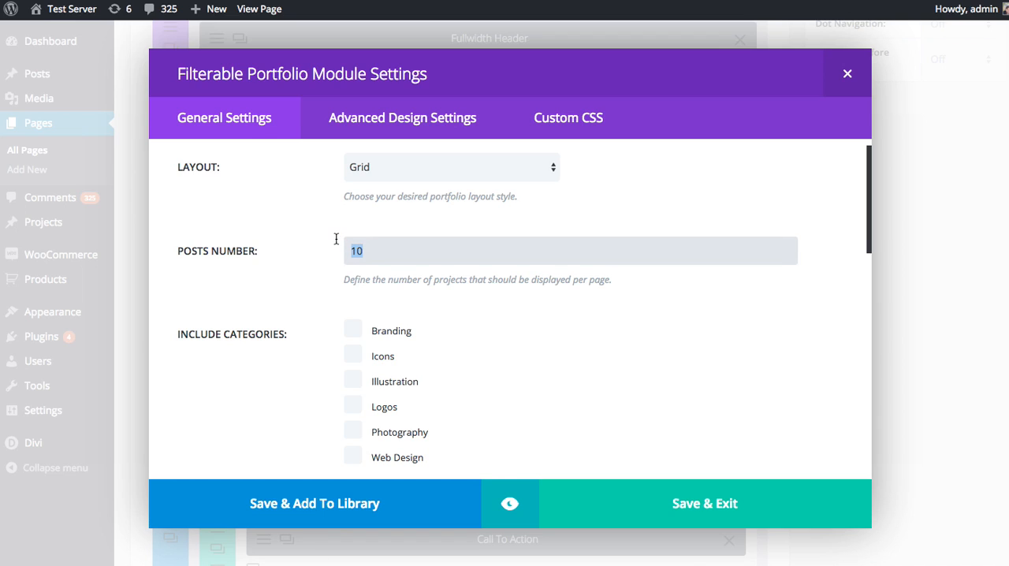
text(8)
Include the Branding, Icons, Illustration, Logos and Photography categories in the portfolio feed
scroll(187, 317, down, 1)
scroll(192, 322, down, 2)
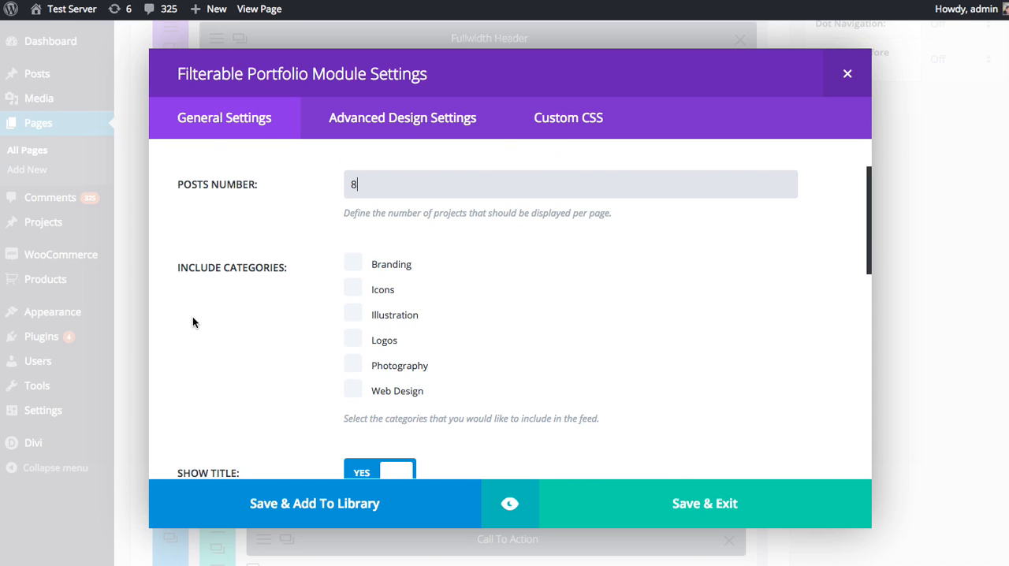
scroll(222, 328, down, 1)
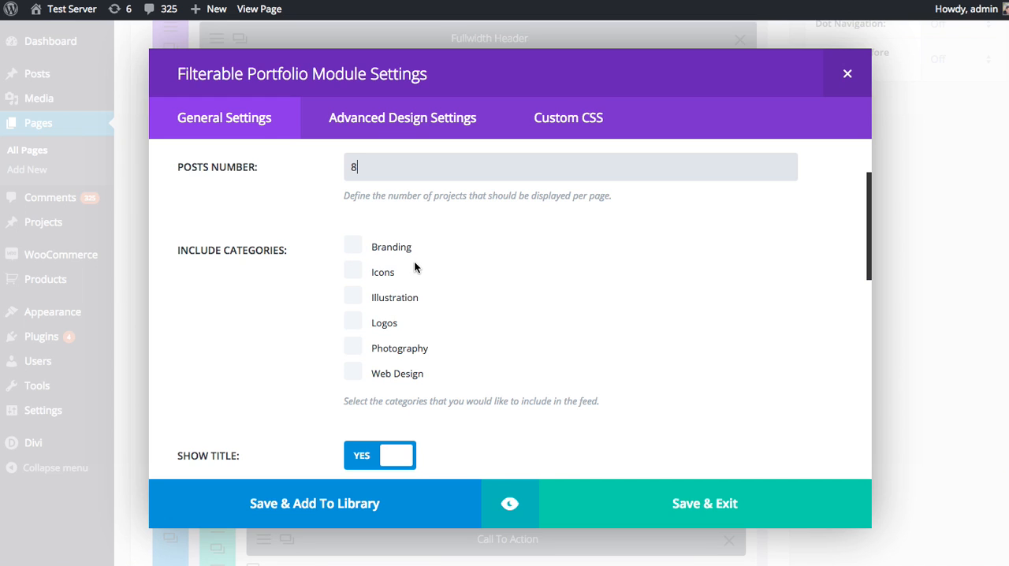
click(353, 246)
click(353, 271)
click(353, 296)
click(354, 323)
click(353, 347)
Review the module's title, category, pagination, text color, admin label and CSS settings, keeping the text color Dark
scroll(544, 340, down, 5)
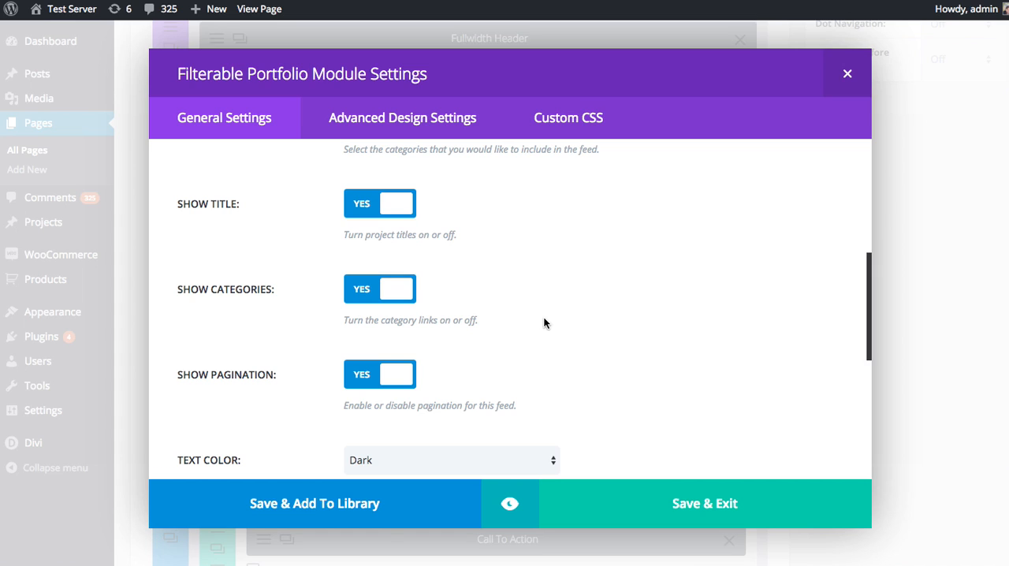
scroll(543, 323, up, 5)
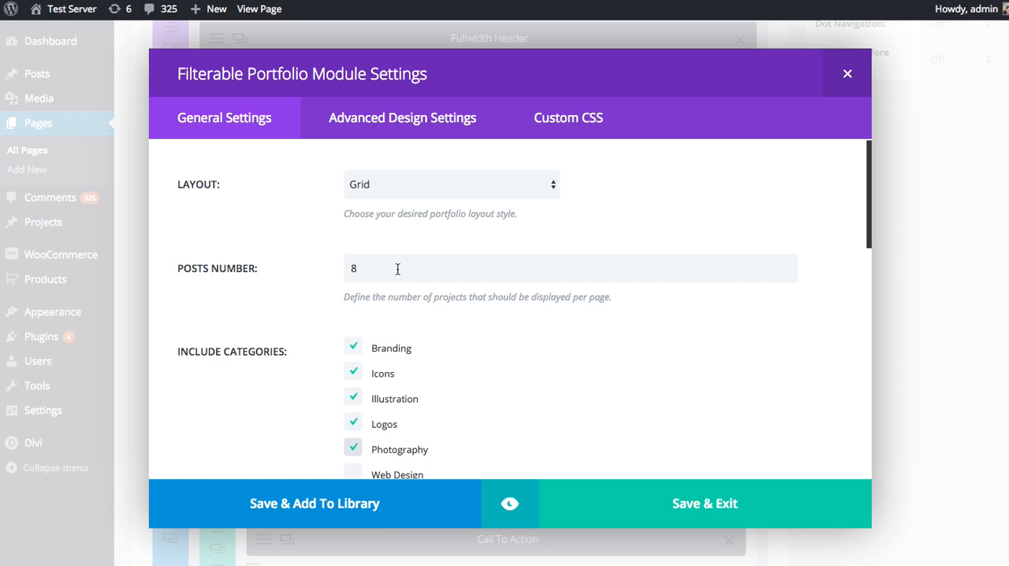
scroll(462, 281, down, 3)
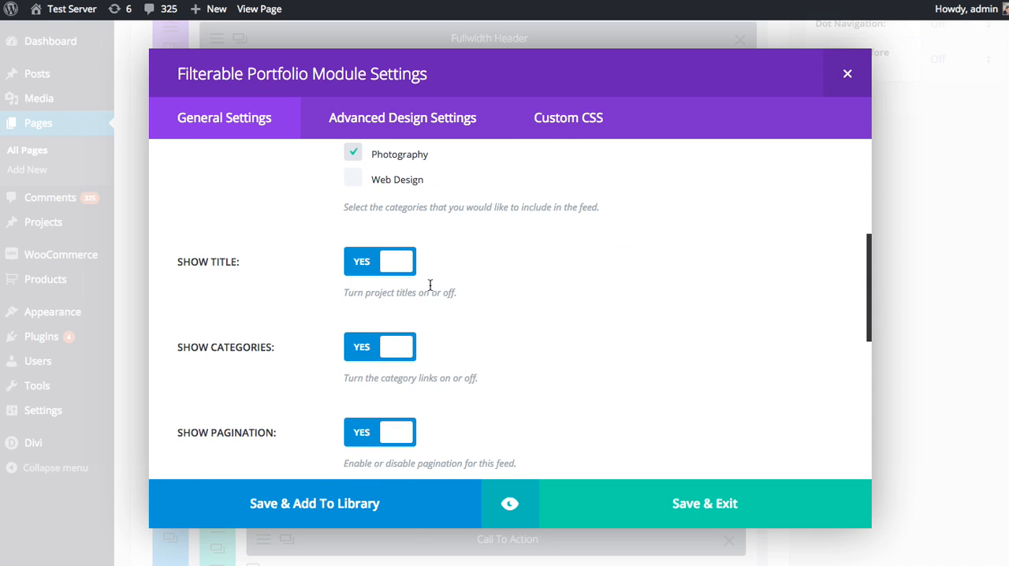
scroll(427, 283, down, 3)
scroll(480, 276, down, 4)
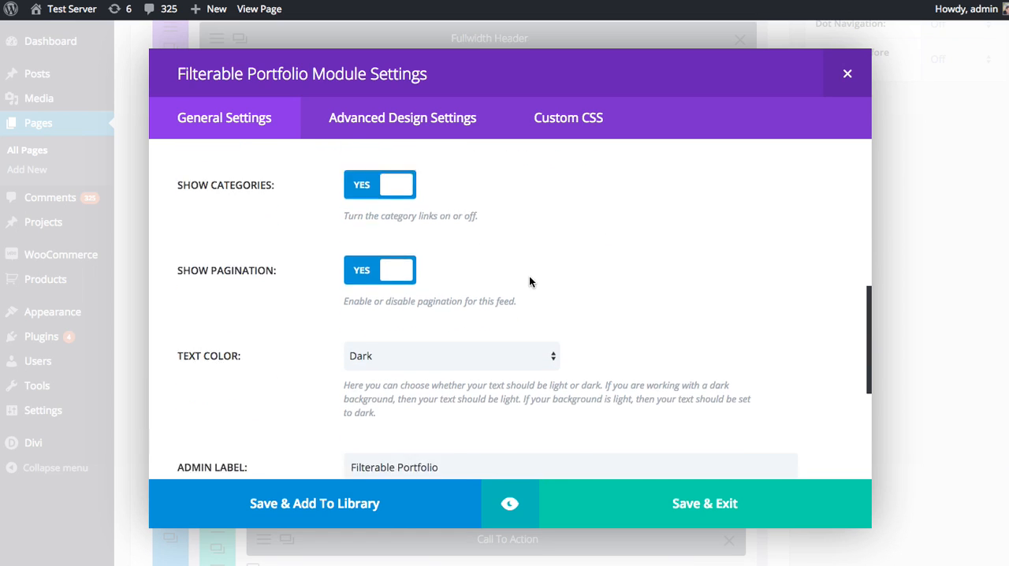
scroll(603, 283, down, 1)
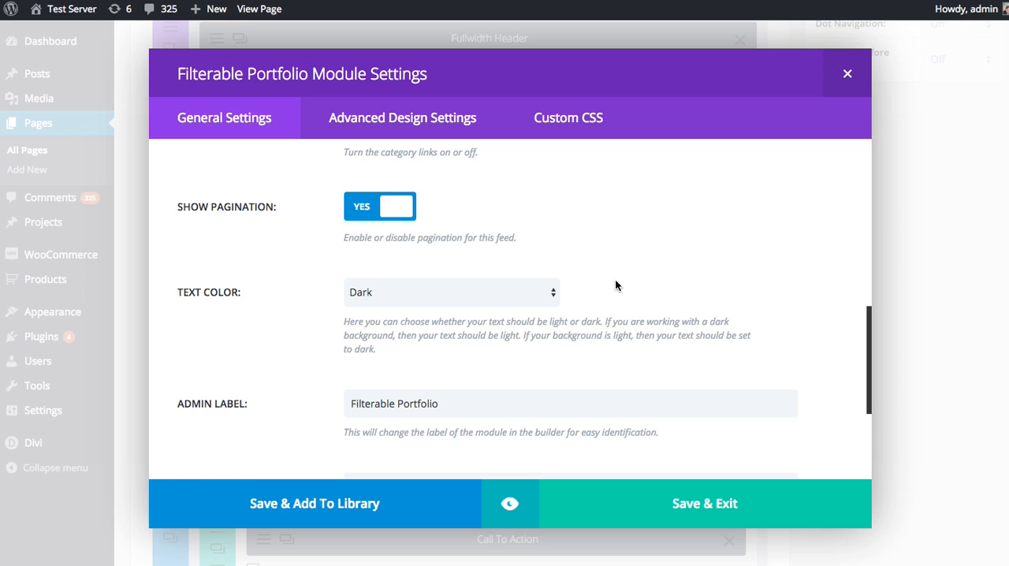
click(489, 292)
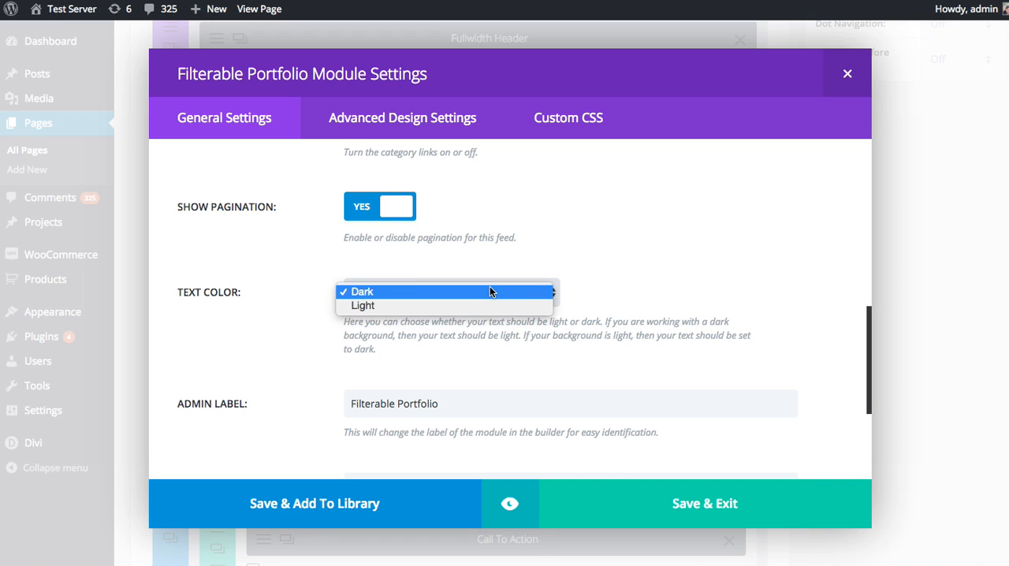
click(489, 291)
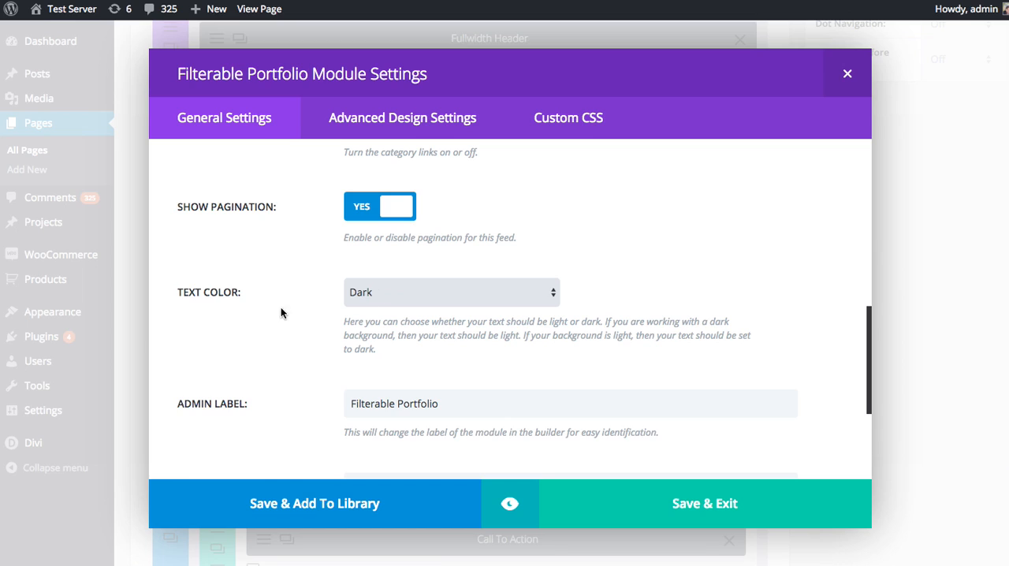
scroll(297, 305, down, 3)
scroll(291, 299, down, 3)
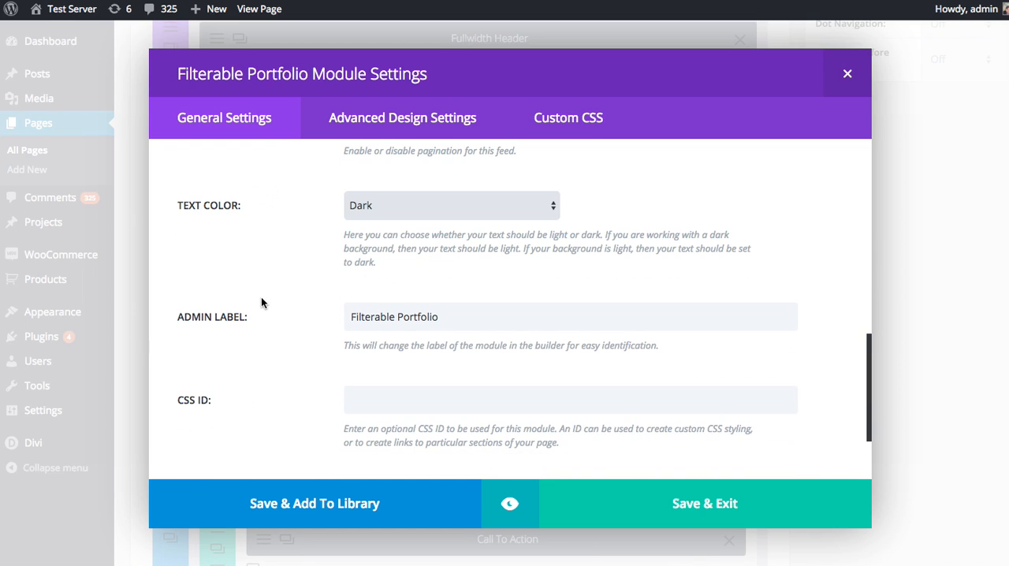
scroll(234, 358, down, 3)
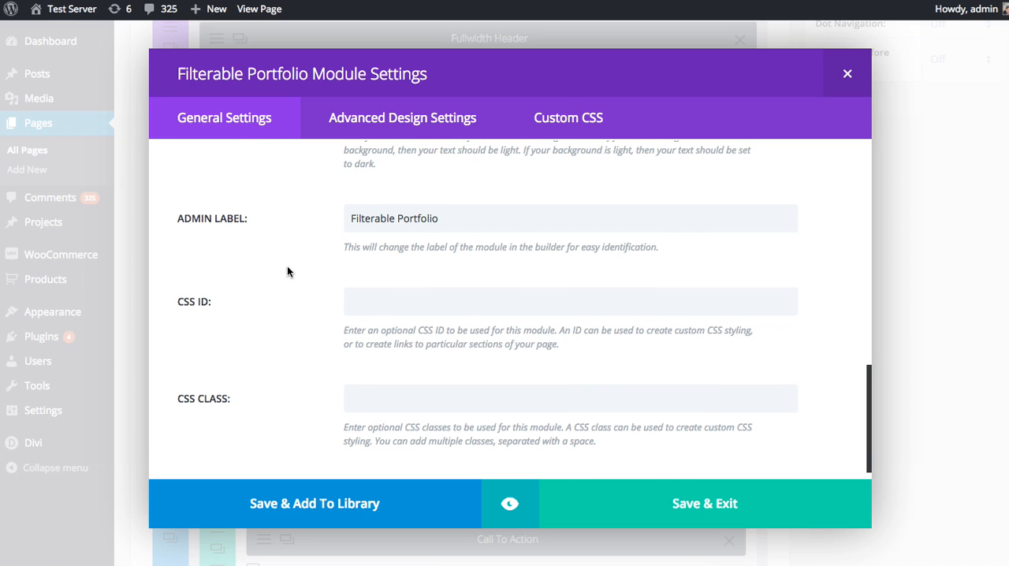
scroll(287, 272, up, 10)
scroll(296, 283, up, 10)
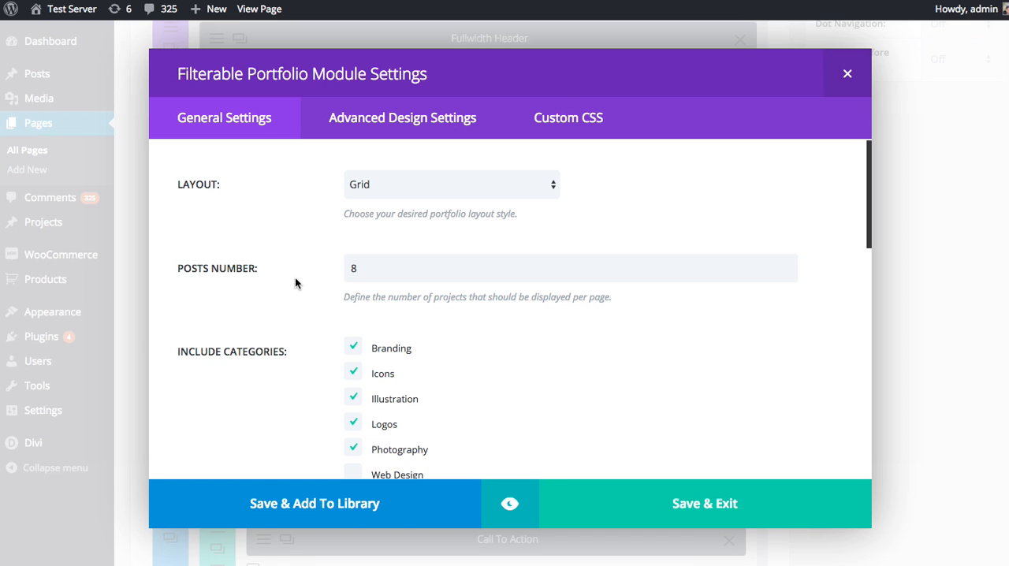
Preview the grid portfolio, try its Branding, Icons and All filters, look over the projects, and close the preview
click(498, 502)
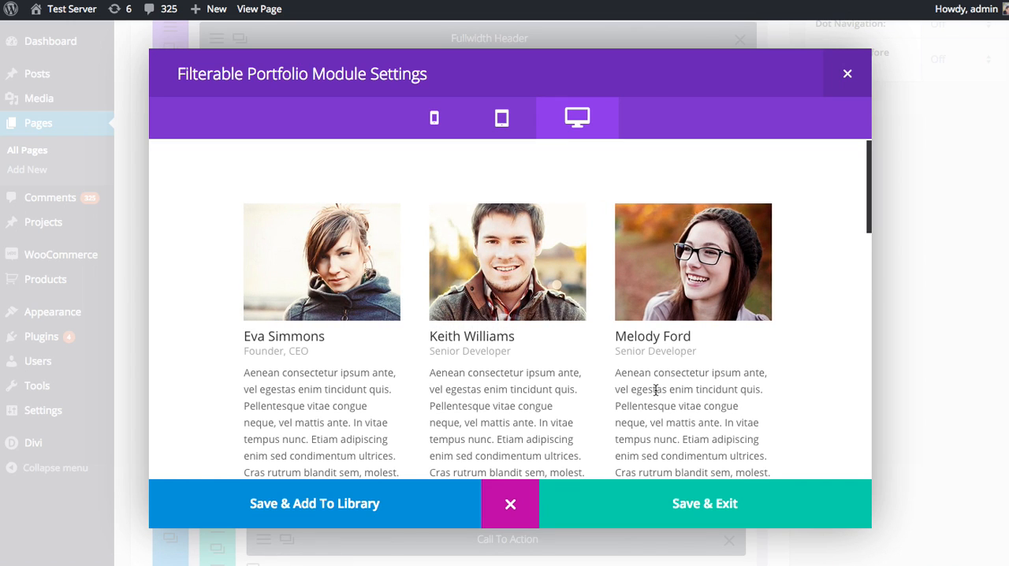
scroll(598, 327, down, 8)
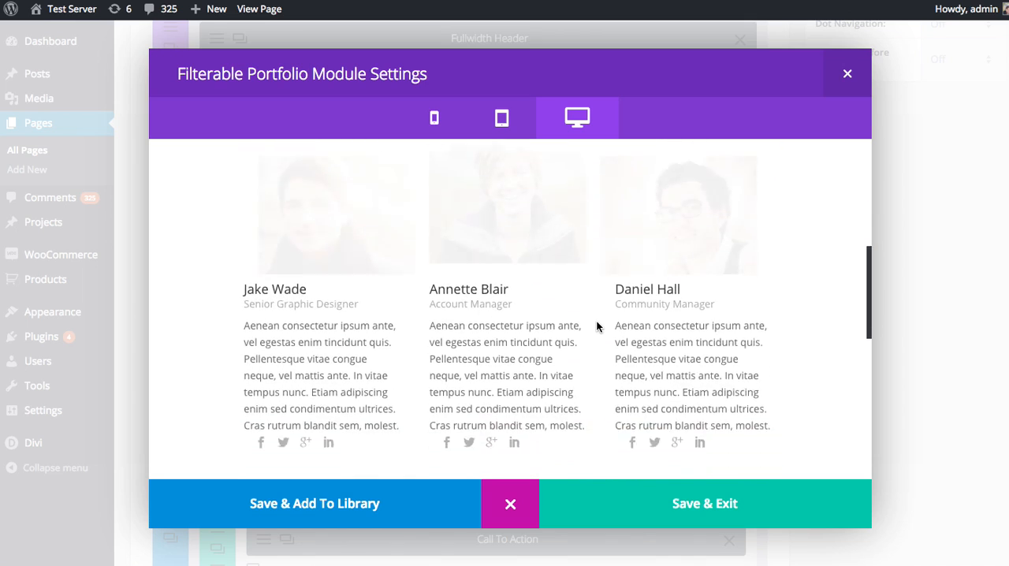
click(335, 206)
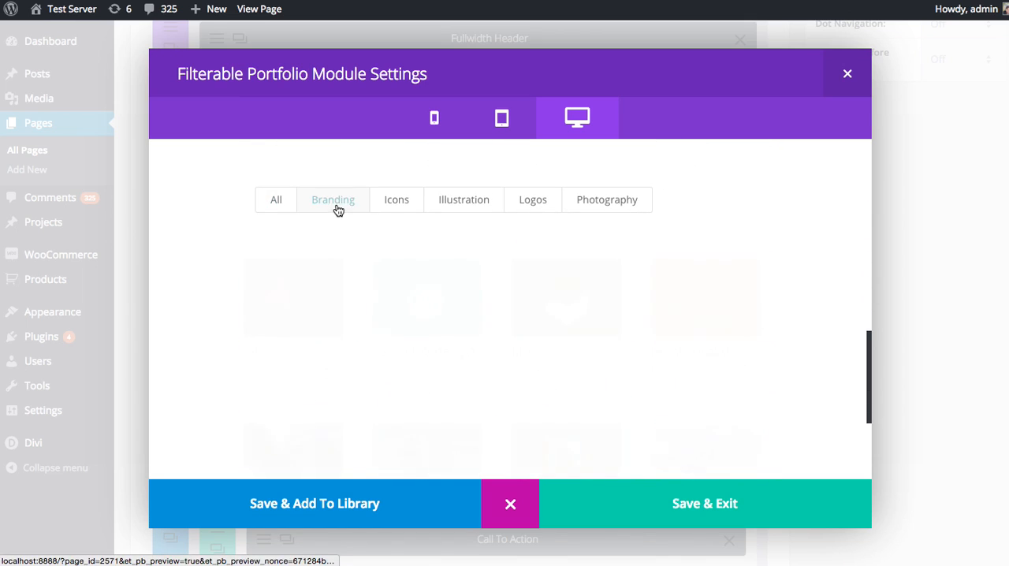
click(402, 206)
click(259, 213)
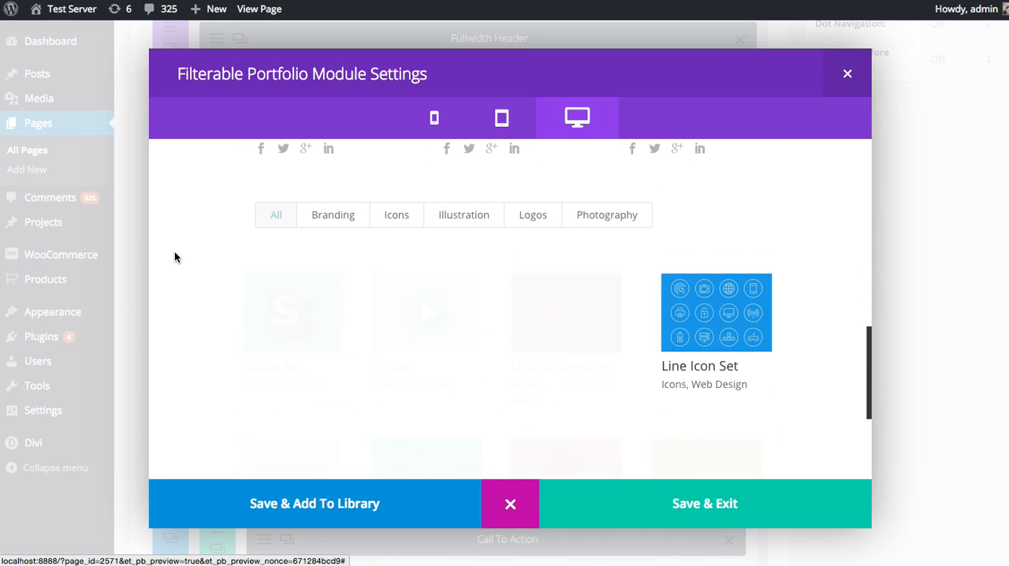
scroll(261, 274, down, 3)
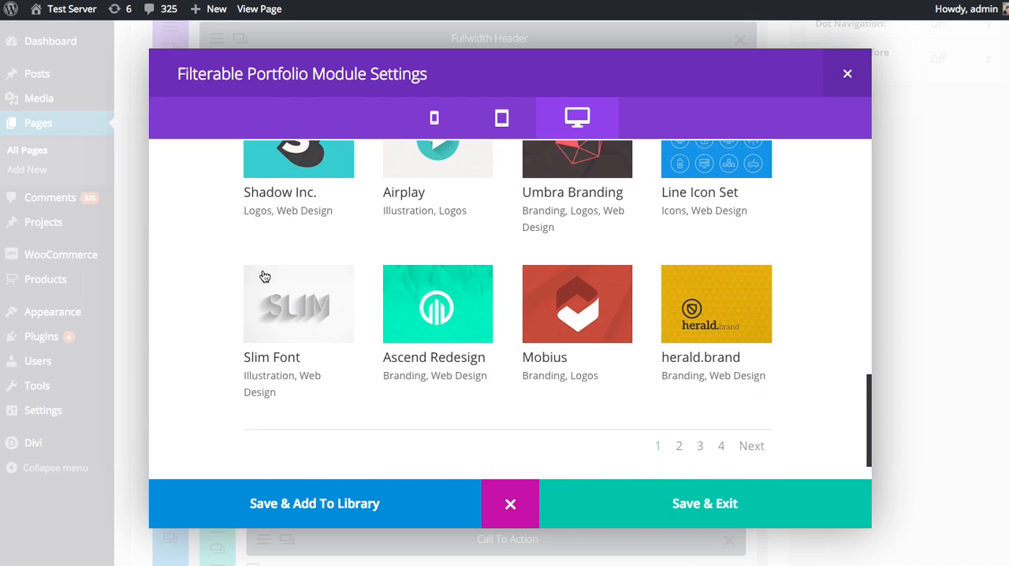
click(511, 504)
Preview the module at tablet, phone and desktop sizes, and return to its settings
click(511, 505)
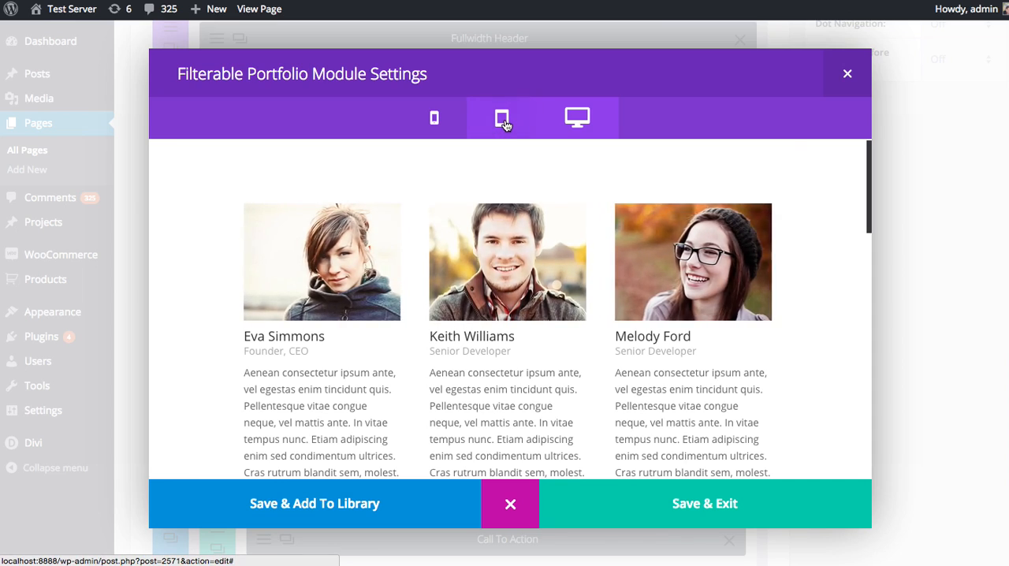
click(494, 123)
click(434, 119)
click(502, 122)
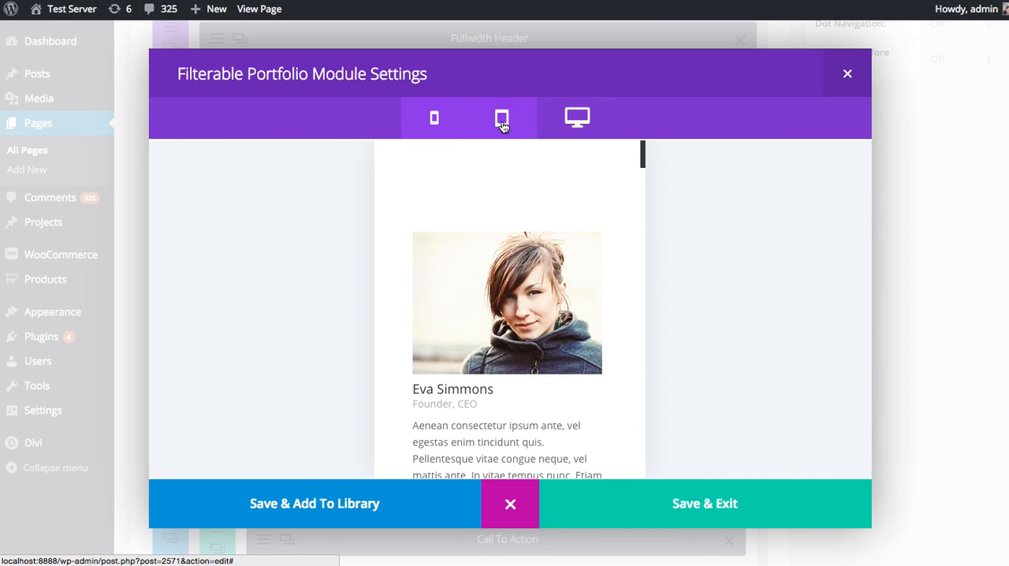
click(571, 126)
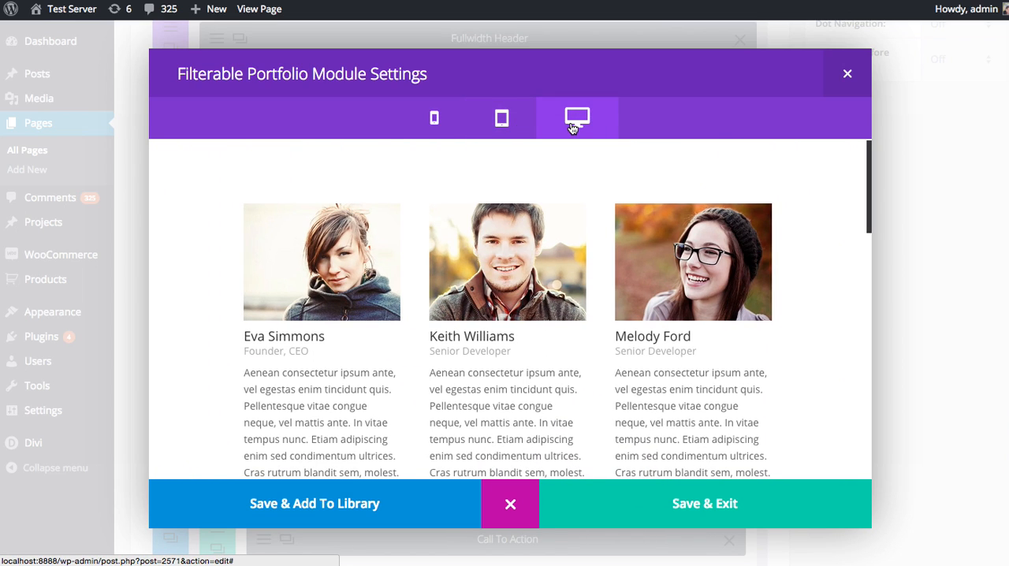
scroll(531, 331, down, 10)
scroll(535, 333, down, 2)
click(511, 509)
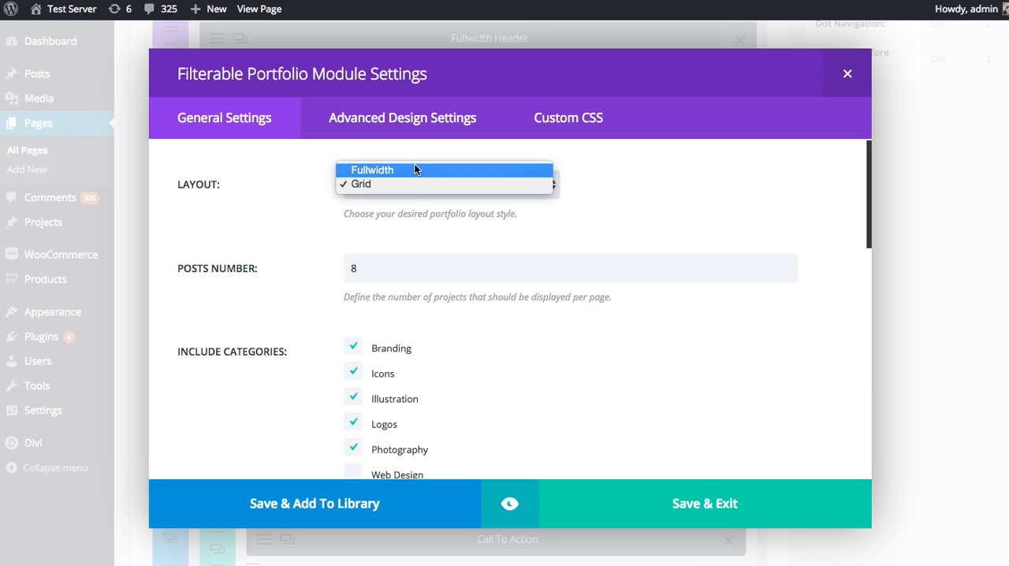
Try the Fullwidth layout and look through the portfolio in the module preview
click(412, 167)
click(511, 519)
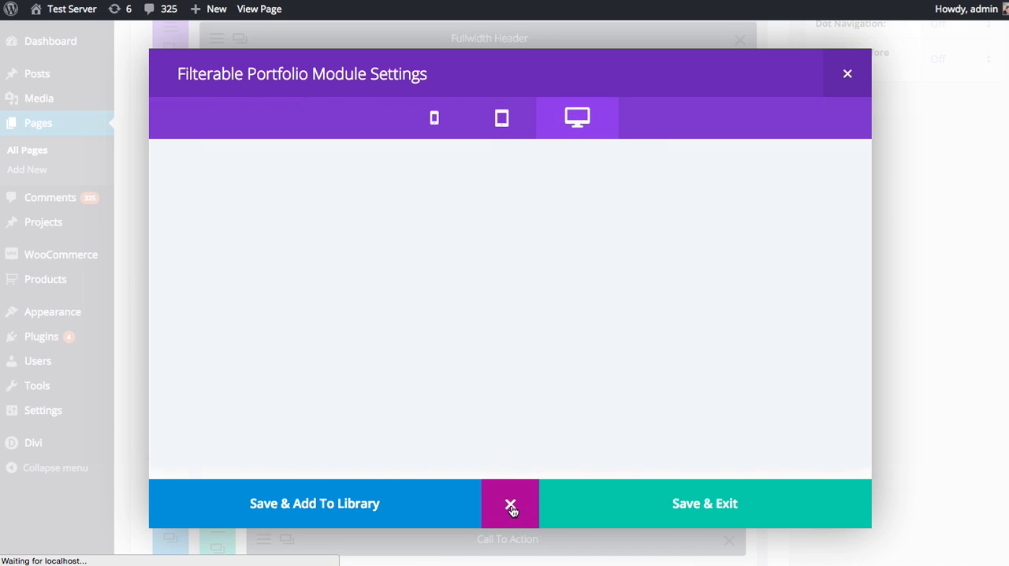
scroll(675, 294, down, 10)
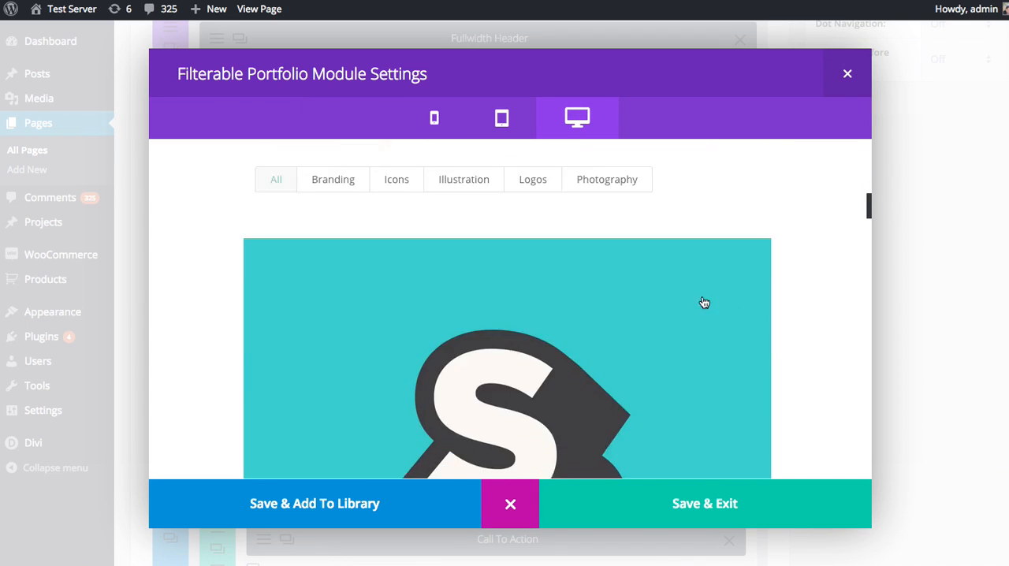
scroll(544, 277, down, 8)
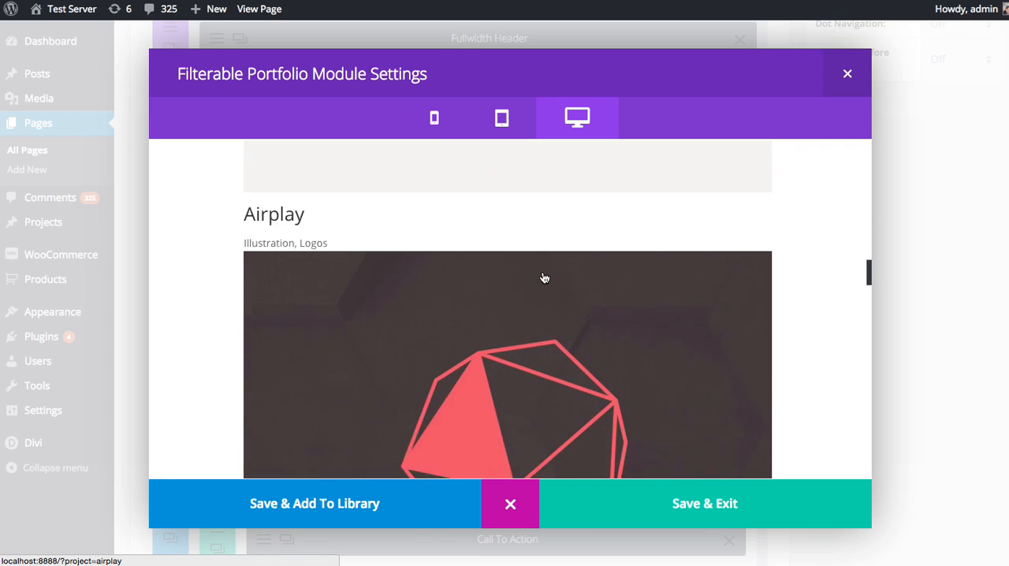
click(511, 504)
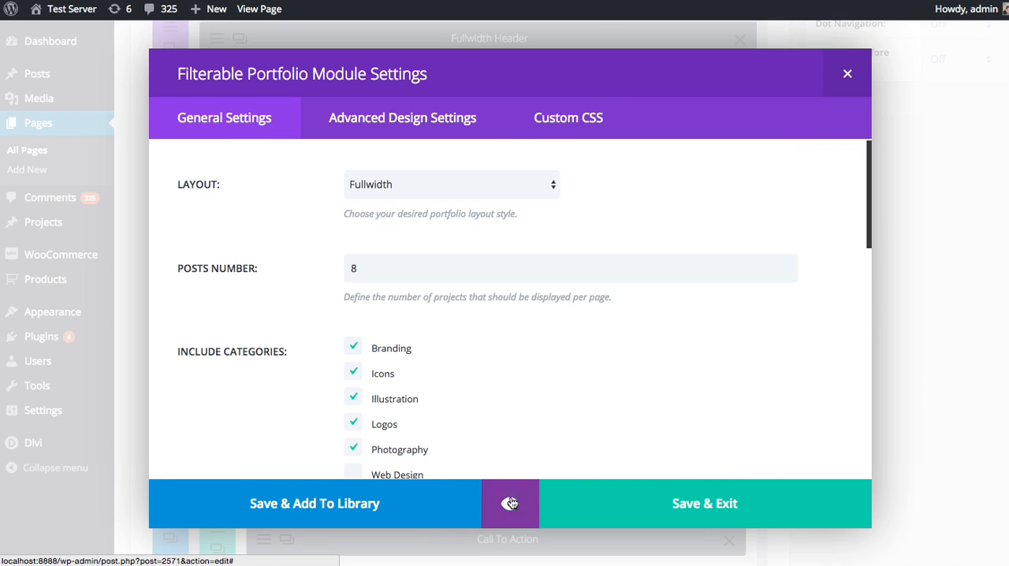
Set the portfolio layout to Grid and save the module settings
click(440, 185)
click(391, 196)
scroll(700, 310, down, 1)
scroll(700, 307, down, 10)
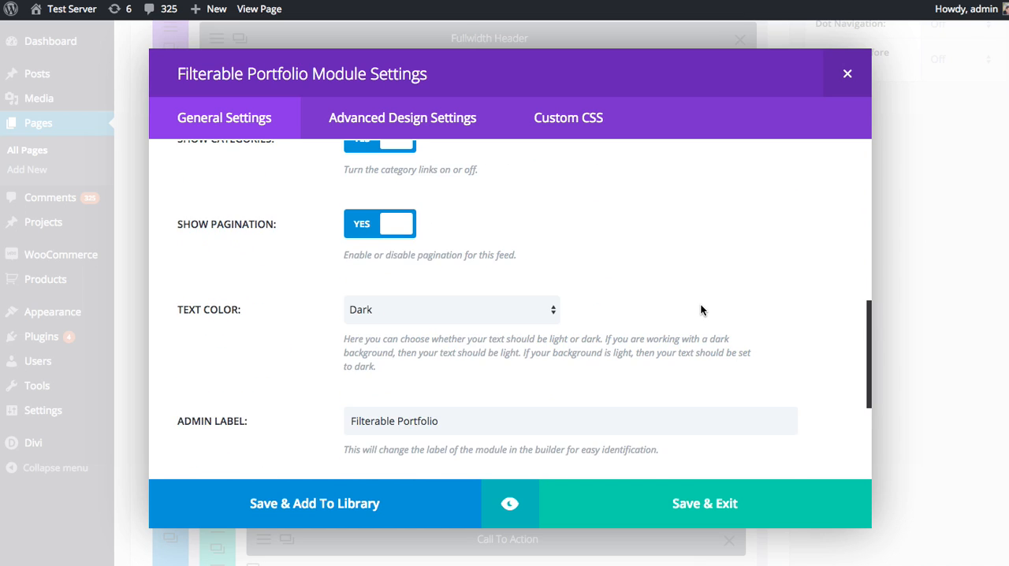
click(739, 503)
Update the Our Team page and open it on the live site
scroll(921, 386, up, 10)
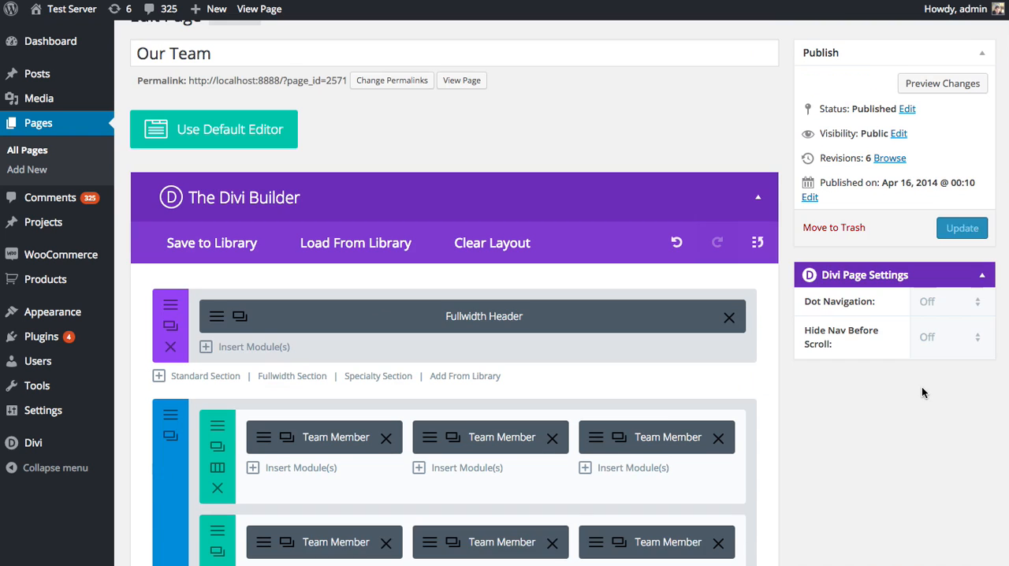
click(962, 257)
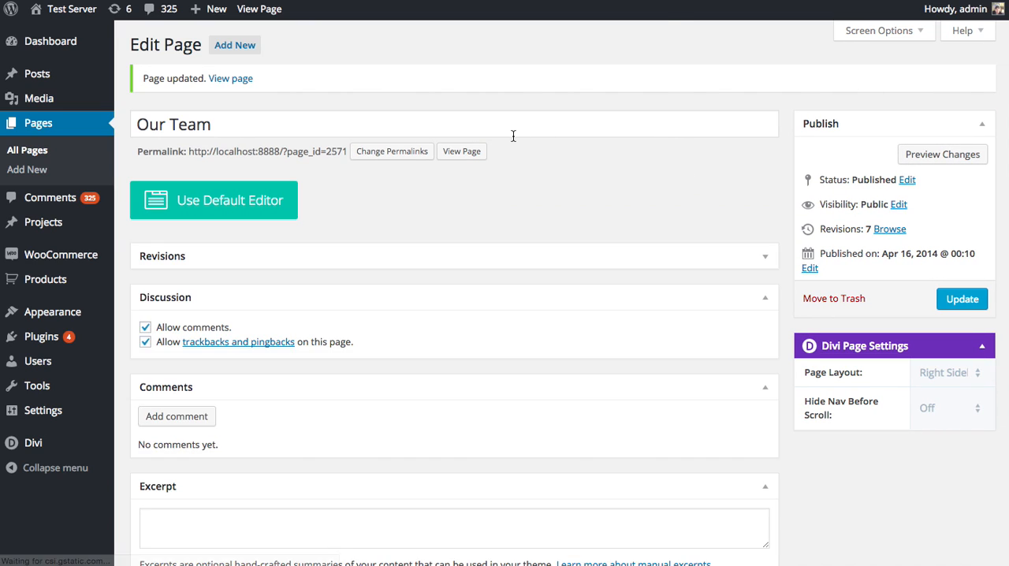
click(463, 152)
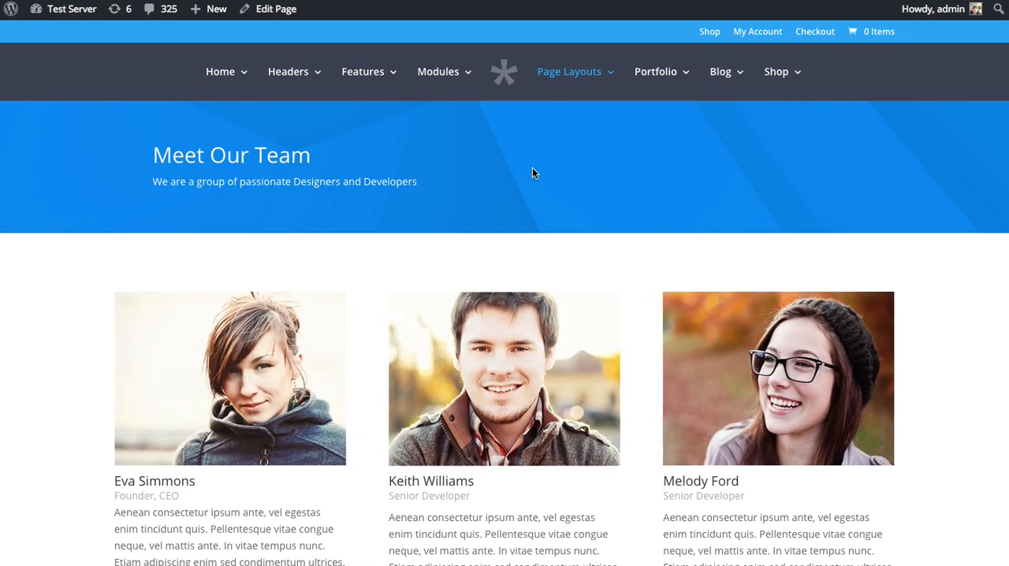
Look through the published Our Team page down to the filterable portfolio grid and its category filters and pagination
scroll(536, 157, down, 3)
scroll(423, 158, down, 5)
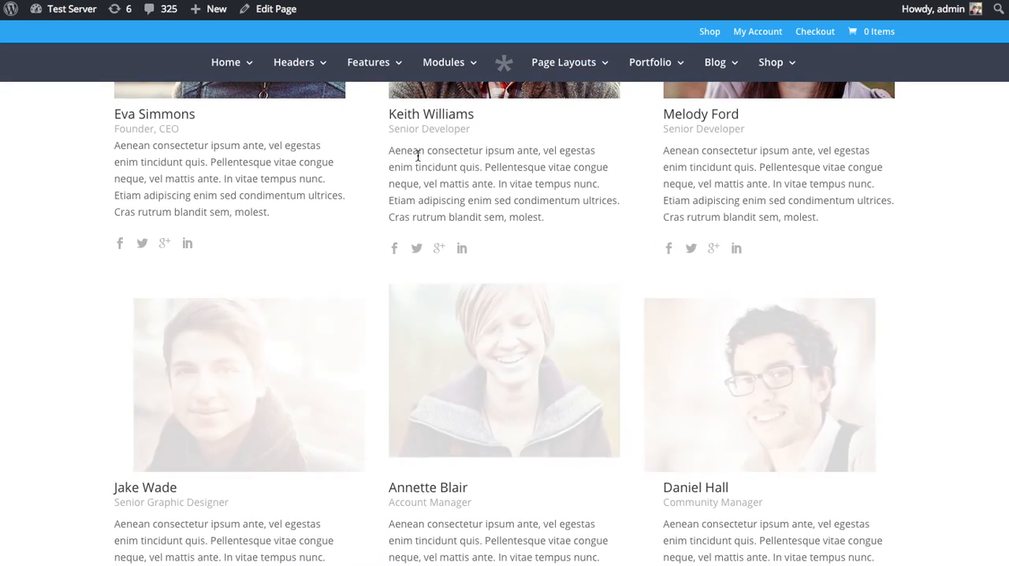
scroll(420, 154, down, 5)
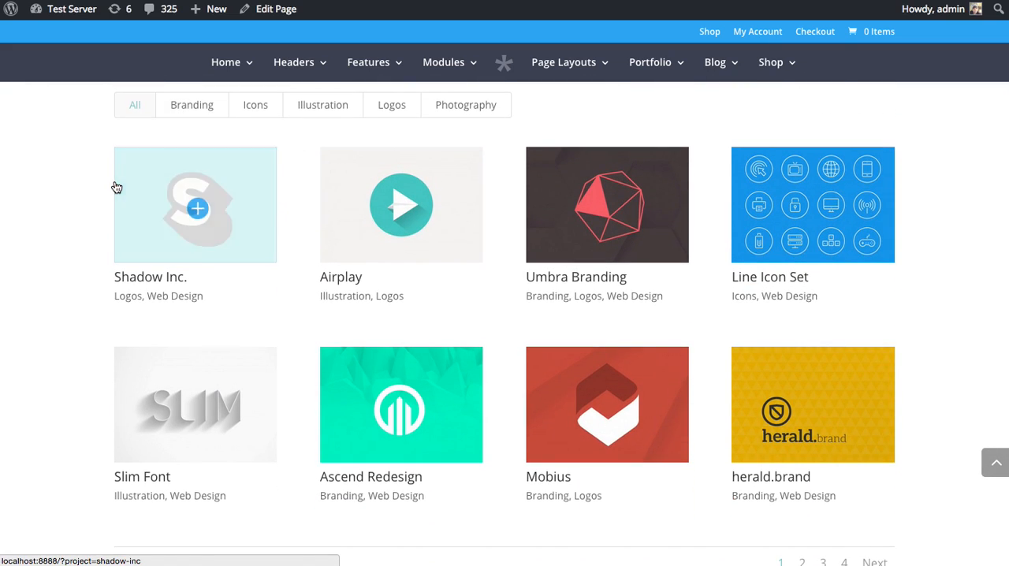
scroll(118, 180, down, 5)
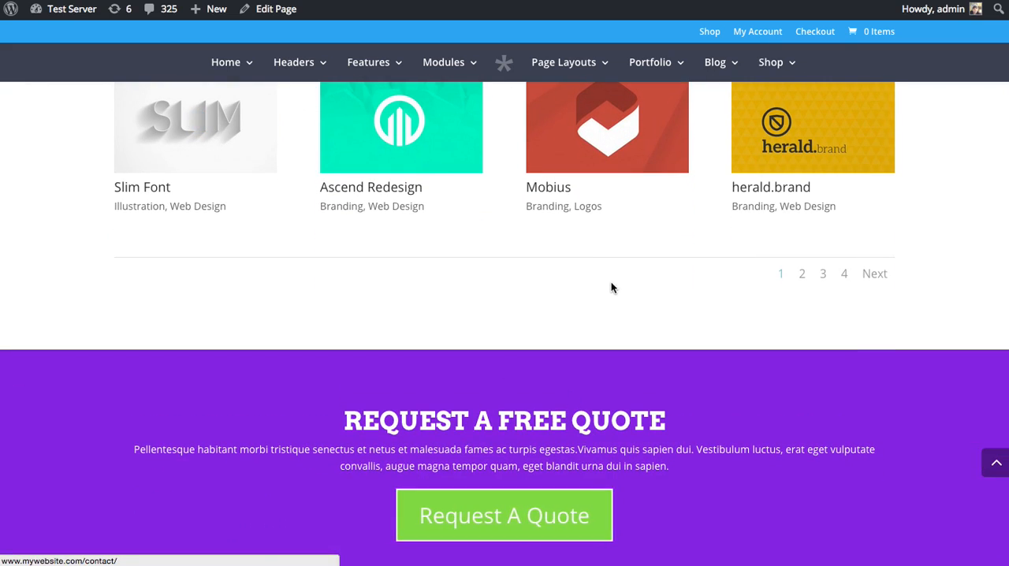
scroll(608, 284, up, 5)
scroll(475, 160, down, 2)
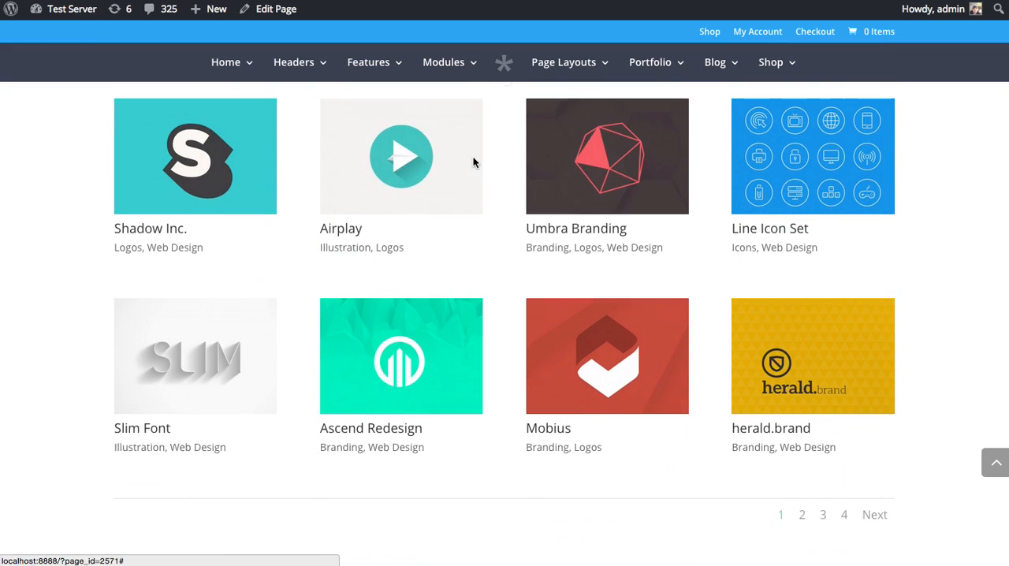
scroll(826, 264, up, 4)
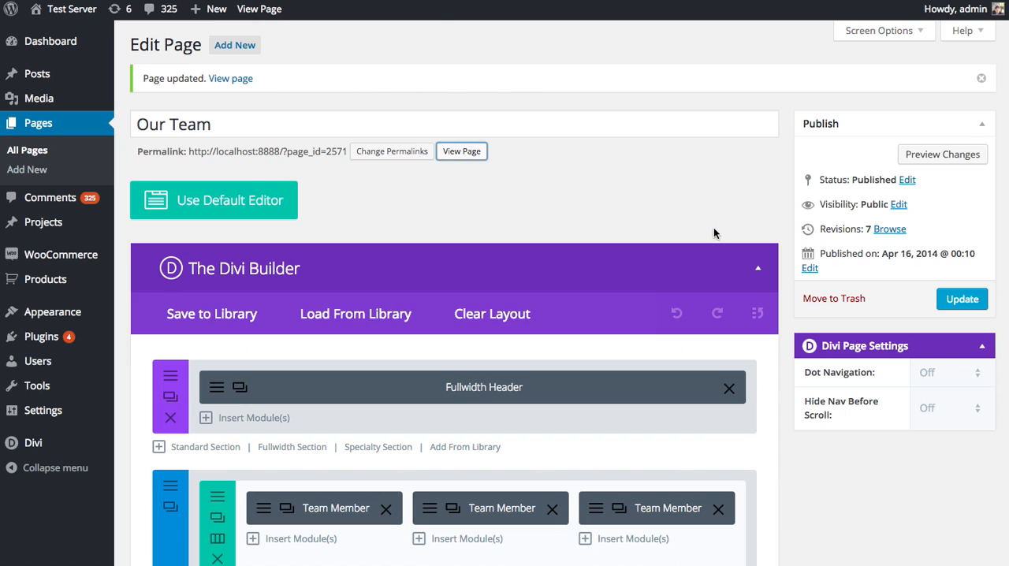
Open the advanced design settings of the Filterable Portfolio module on the Our Team edit page
scroll(714, 228, down, 9)
scroll(708, 229, down, 1)
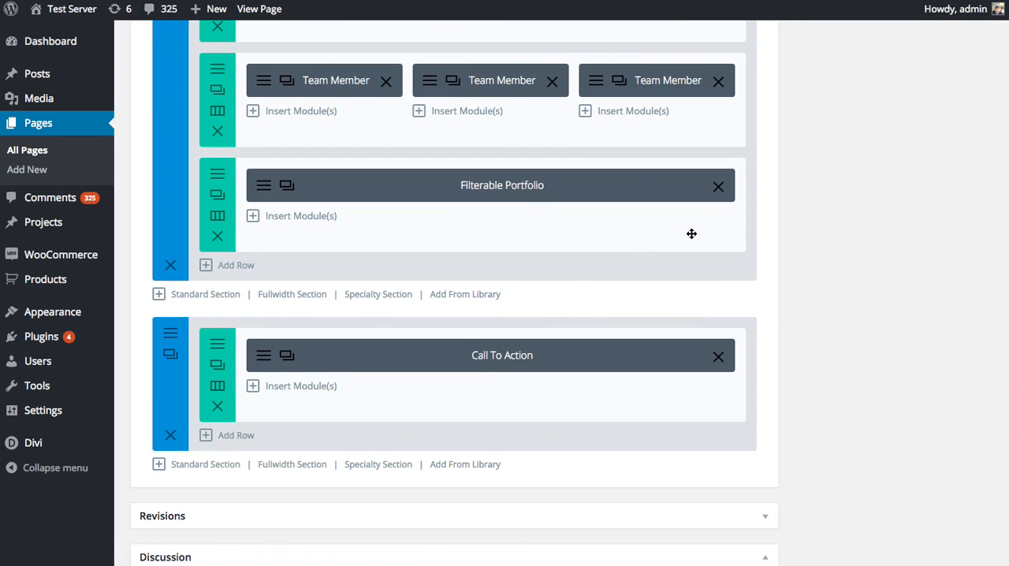
scroll(335, 269, up, 1)
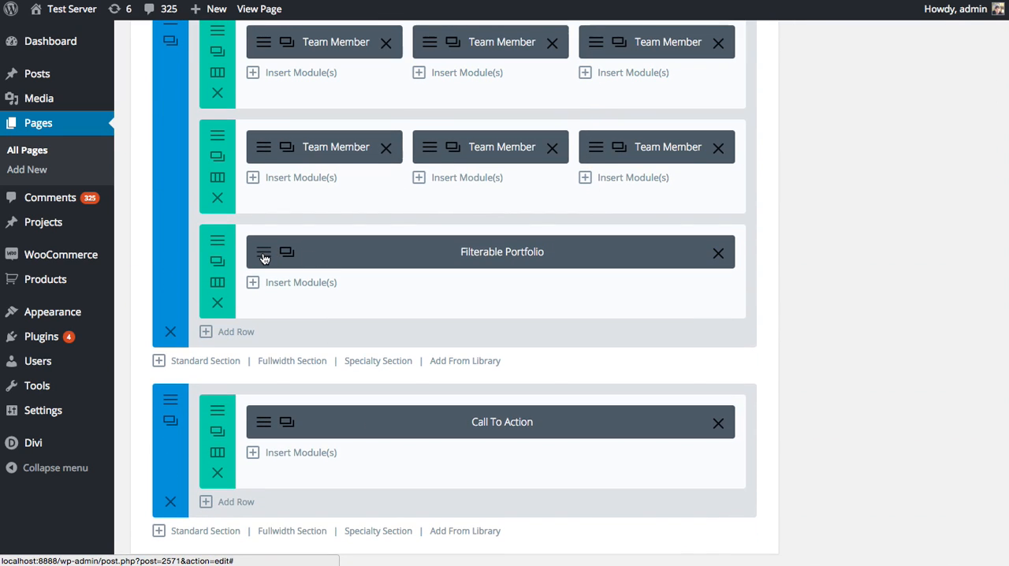
click(264, 256)
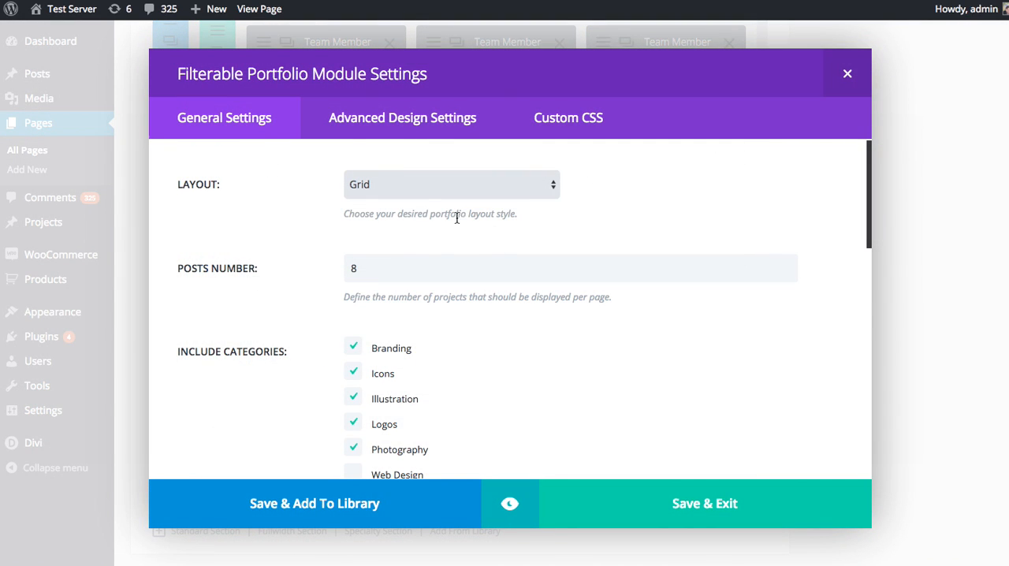
click(401, 118)
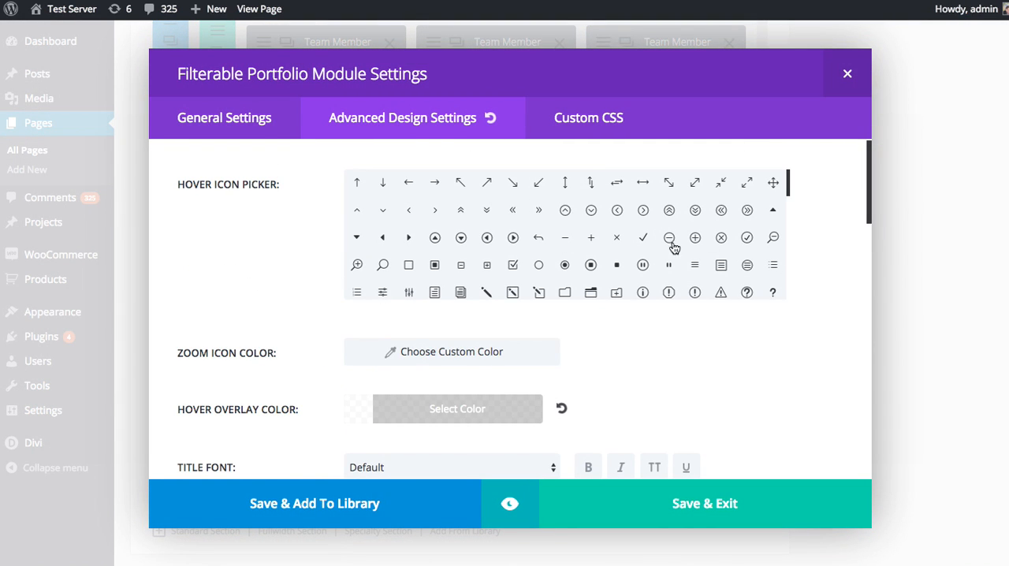
Set a custom zoom icon color for the portfolio, using the purple preset swatch
drag(869, 167, 866, 177)
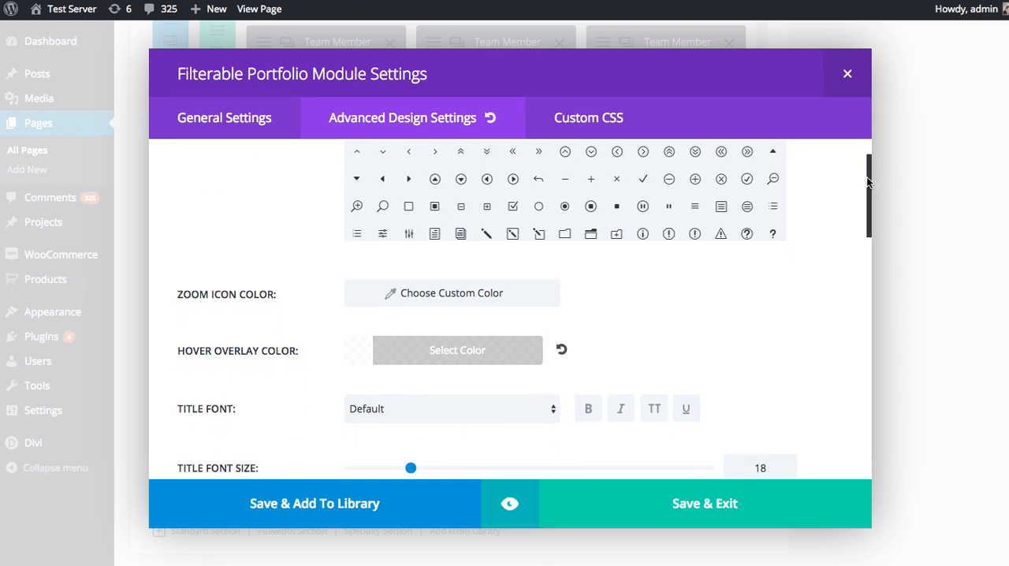
click(441, 294)
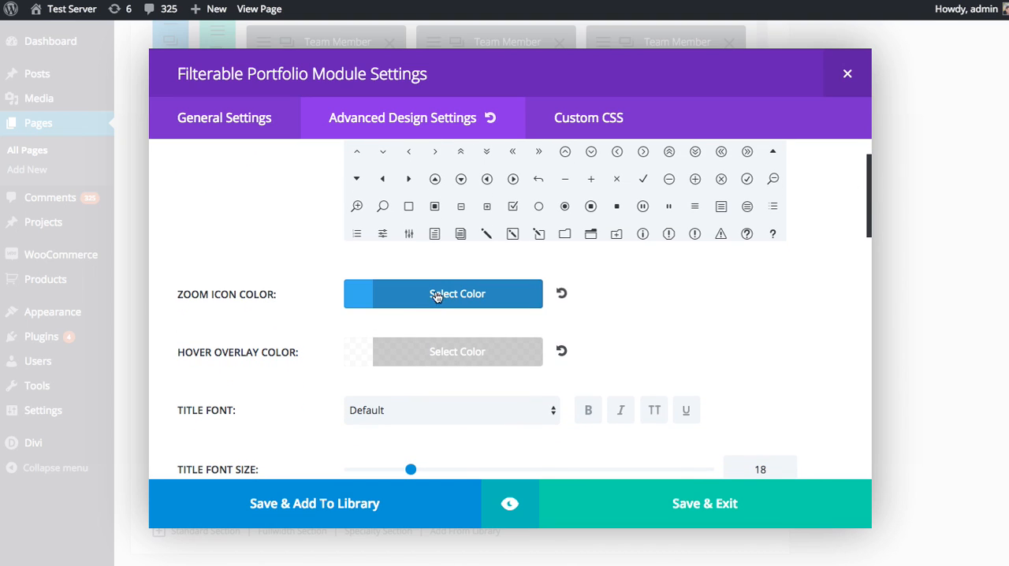
click(406, 299)
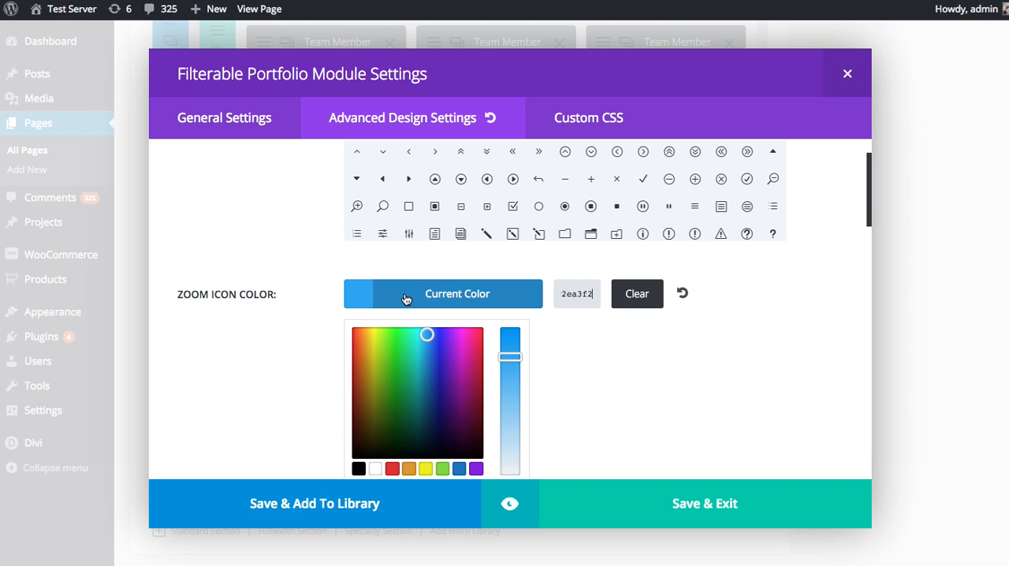
click(476, 469)
click(594, 362)
Preview the module to examine the zoom icon over the portfolio thumbnails, and return to its settings
click(510, 504)
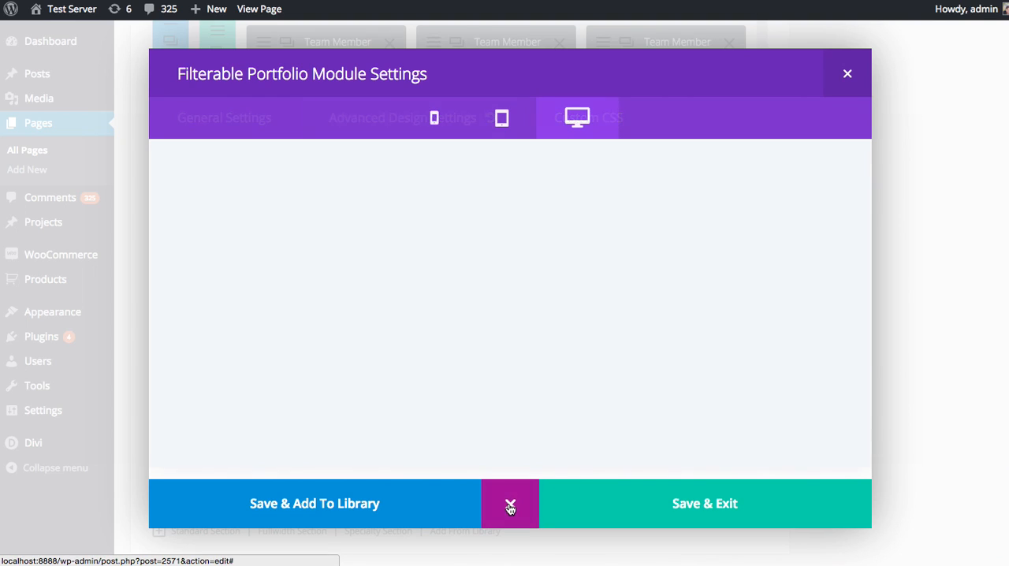
scroll(717, 329, down, 10)
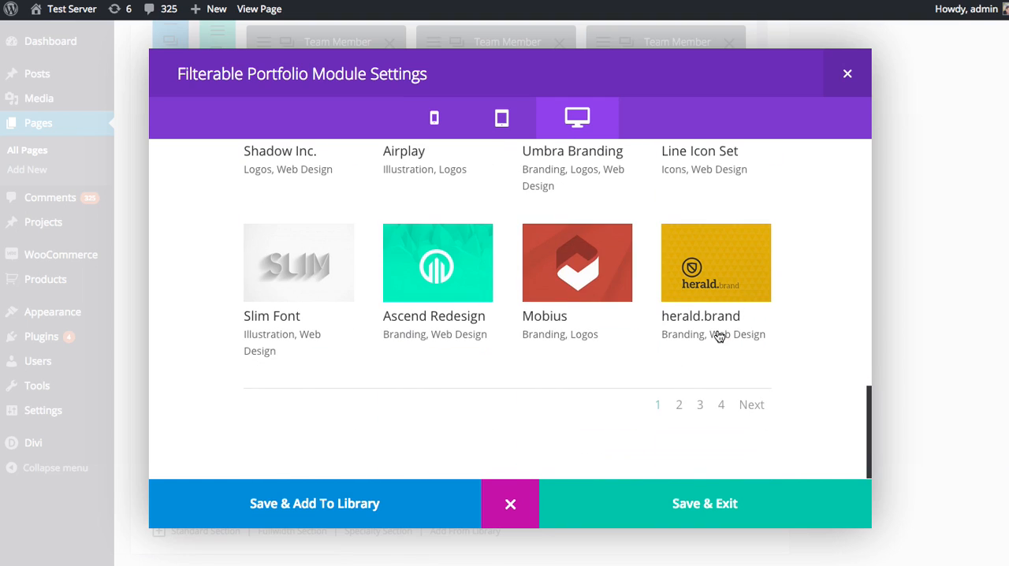
mouse_move(587, 270)
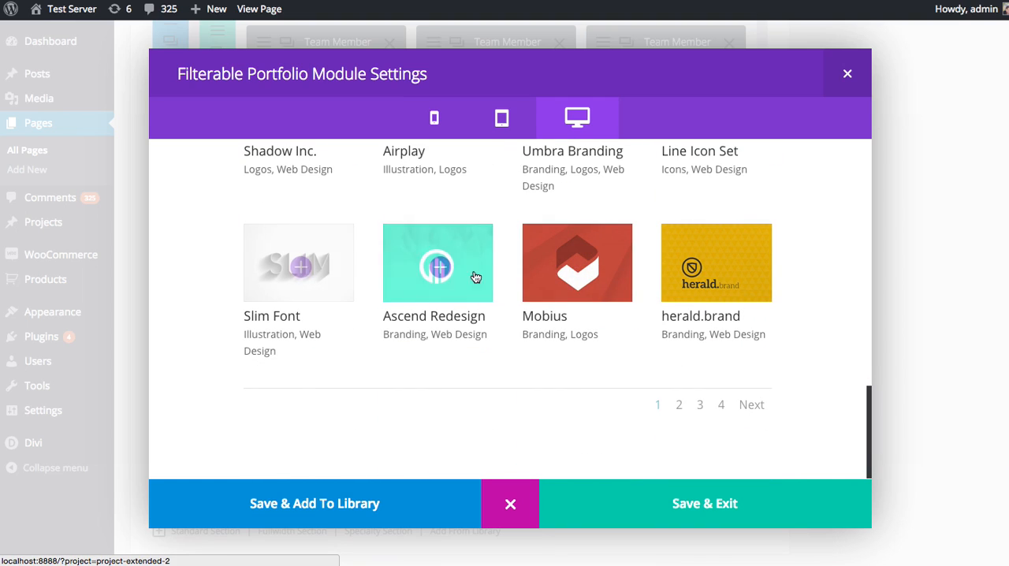
click(510, 503)
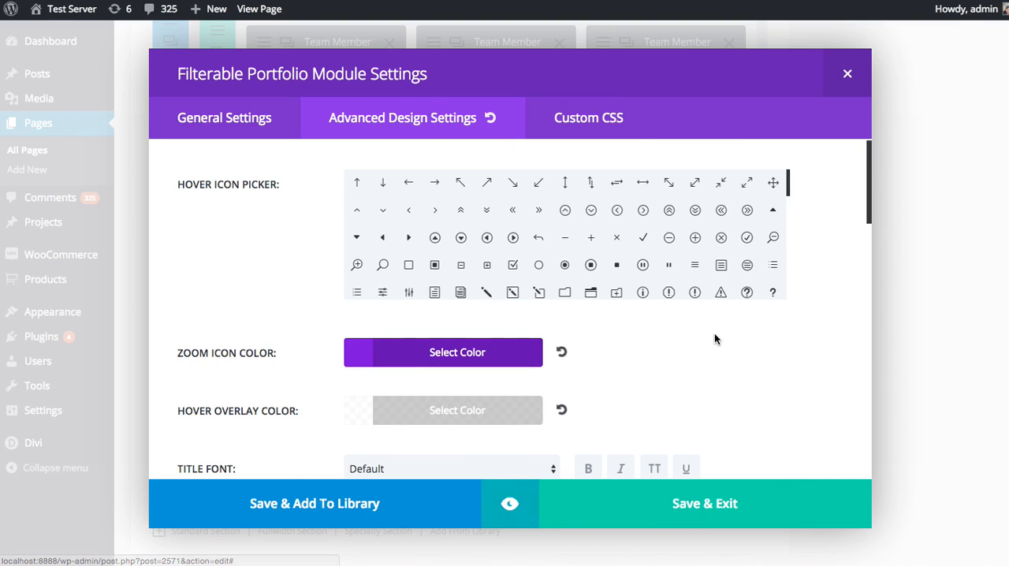
Set the portfolio's title font to Arvo with bold and uppercase styling
scroll(743, 328, down, 3)
click(469, 350)
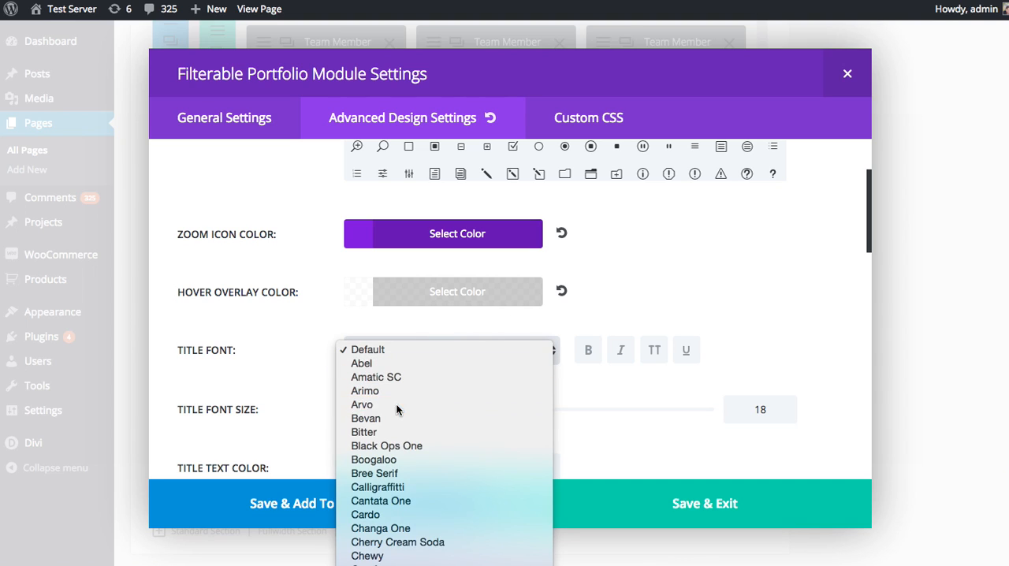
click(397, 405)
click(592, 352)
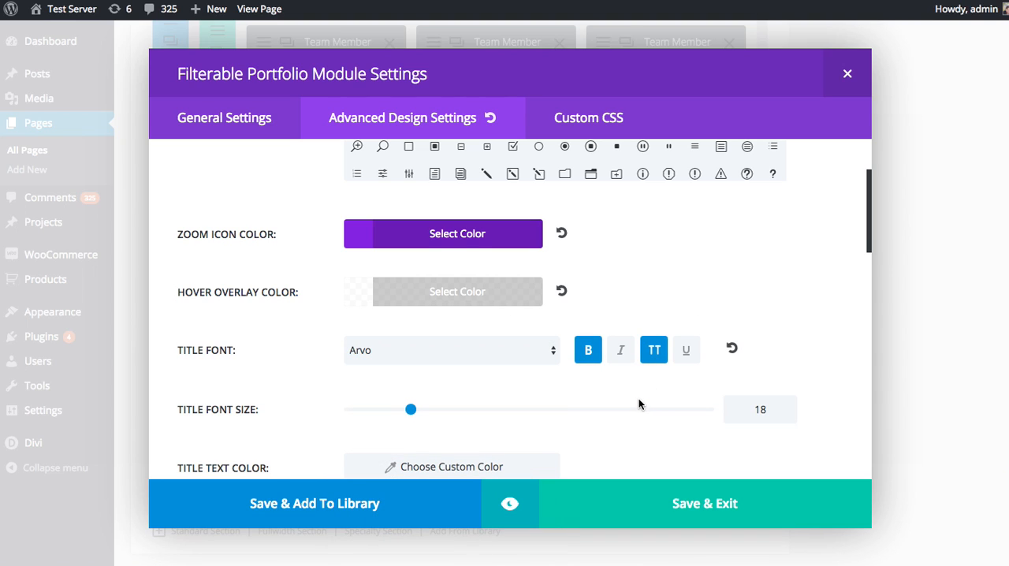
Preview the module on desktop and examine the project titles and hover icons in the portfolio grid
scroll(638, 405, down, 2)
click(509, 503)
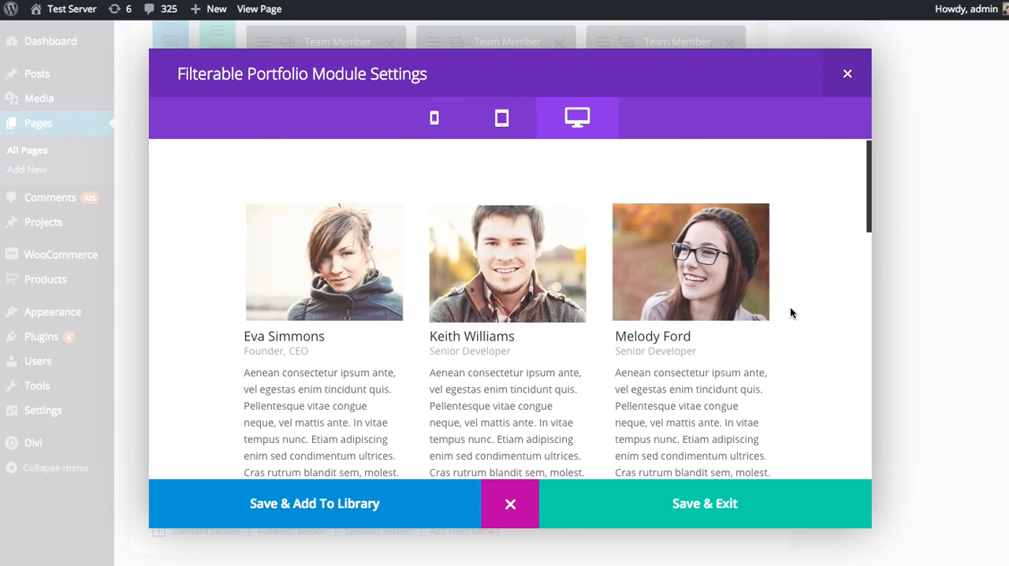
scroll(789, 307, down, 10)
scroll(799, 310, down, 1)
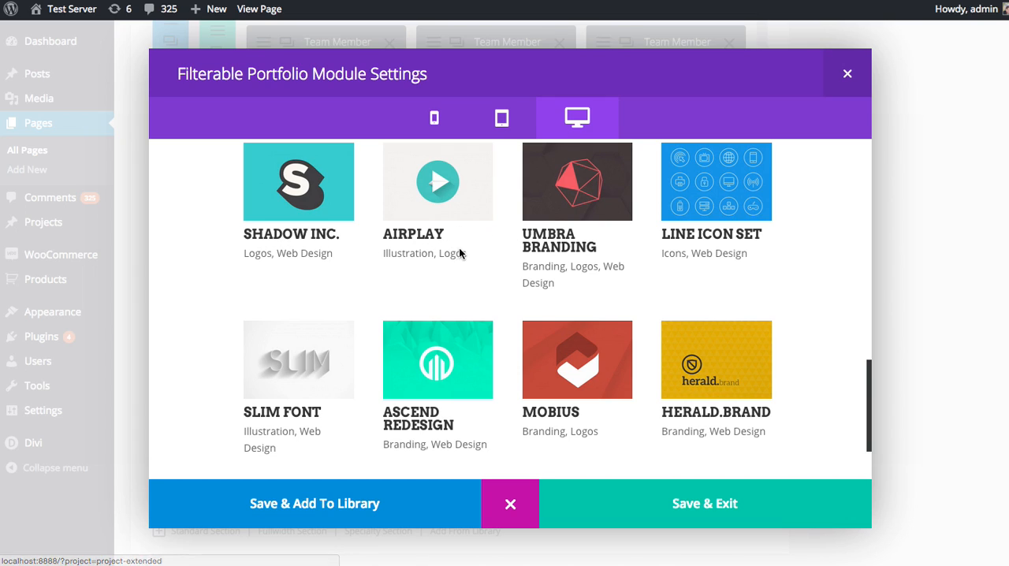
scroll(457, 249, up, 3)
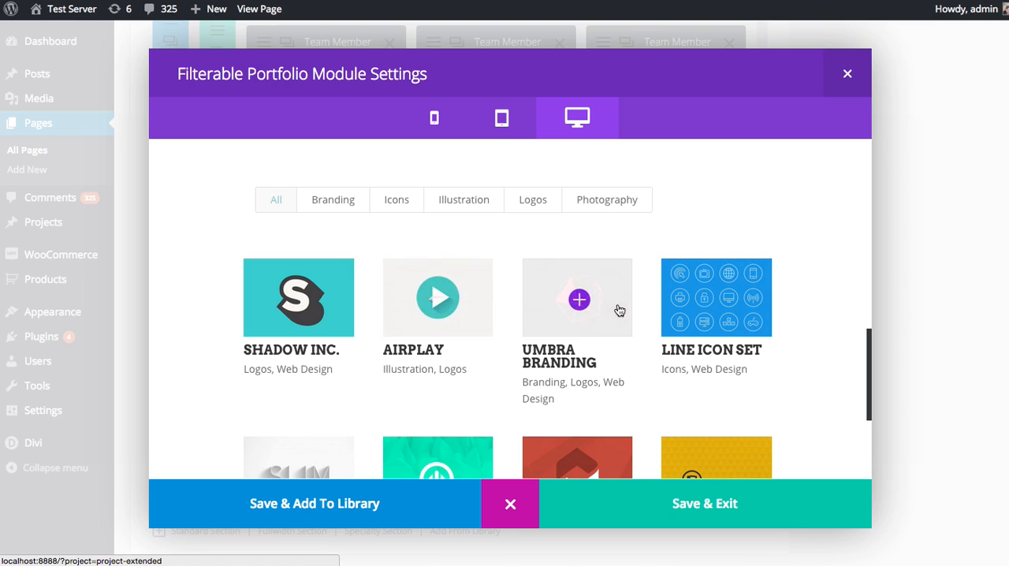